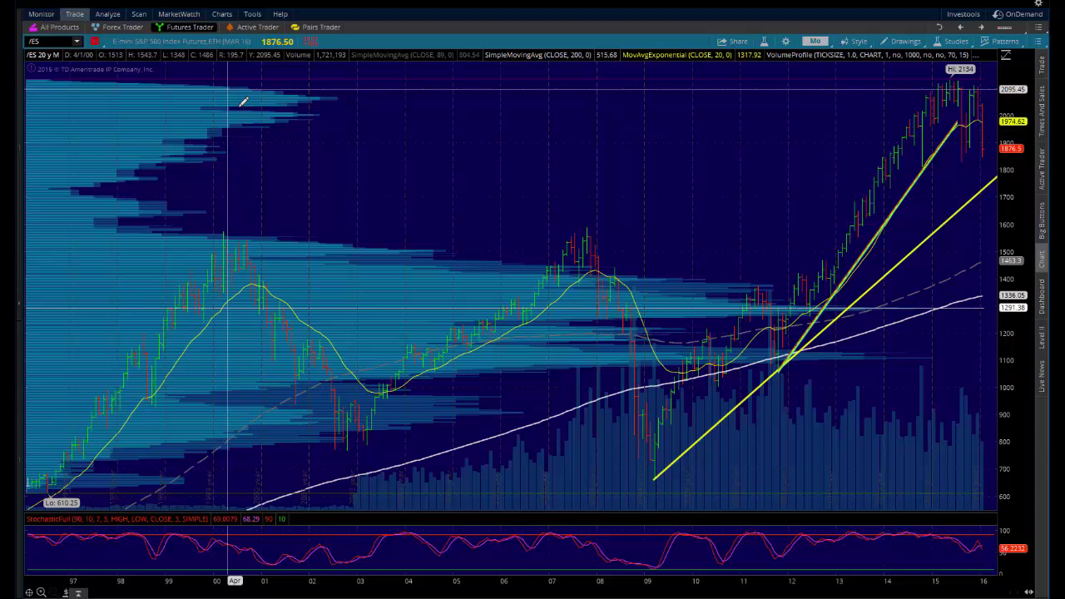
Review the chart's studies without changes, then compress the TPO chart's price scale in the pairs layout
{"action": "left_click", "coordinate": [952, 43]}
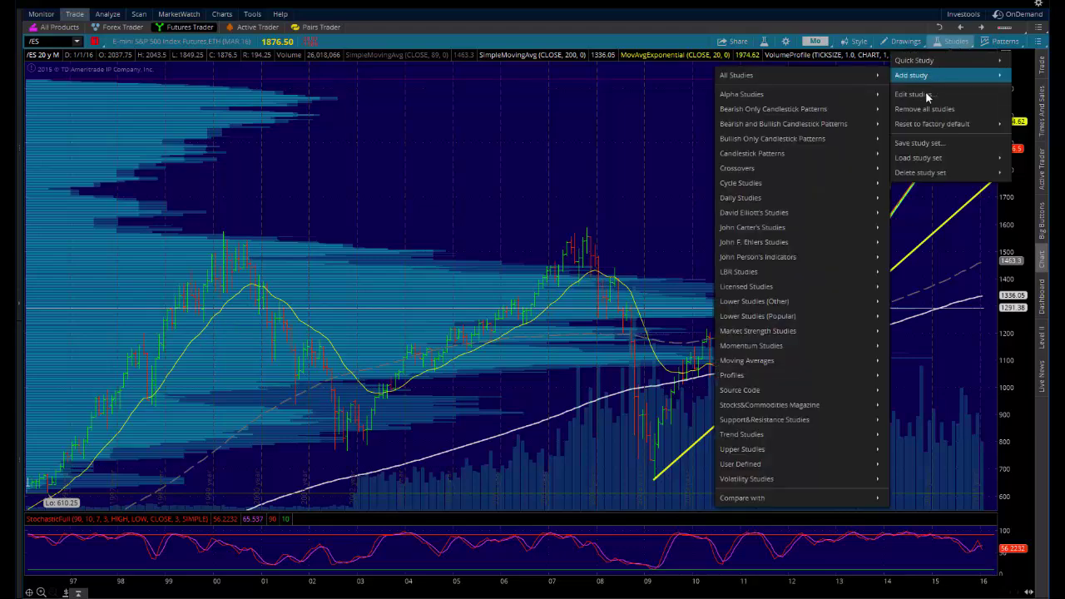
{"action": "left_click", "coordinate": [926, 95]}
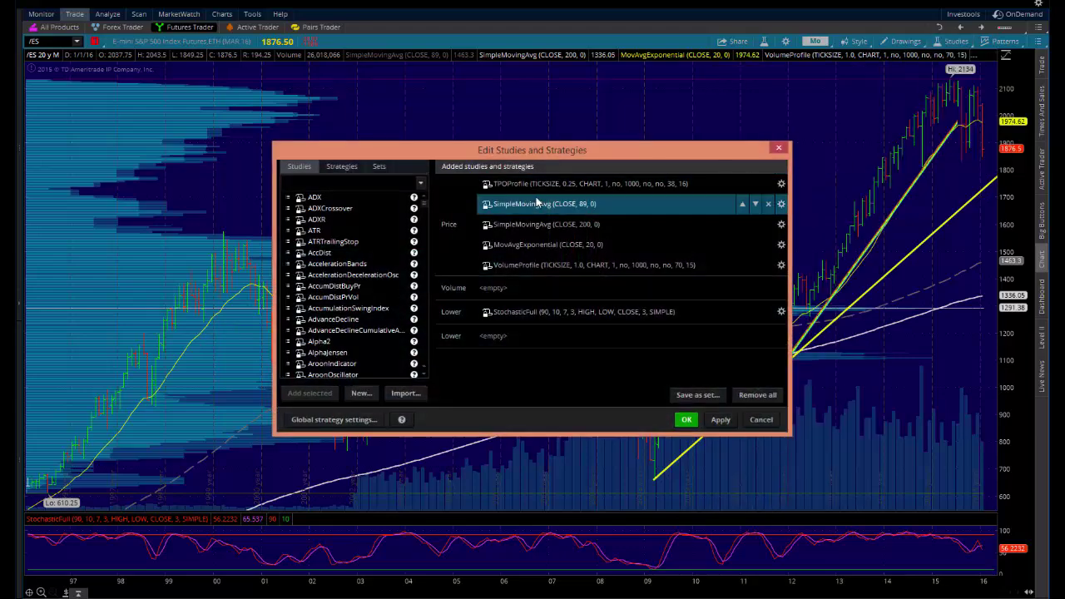
{"action": "left_click_drag", "start_coordinate": [563, 148], "coordinate": [572, 131]}
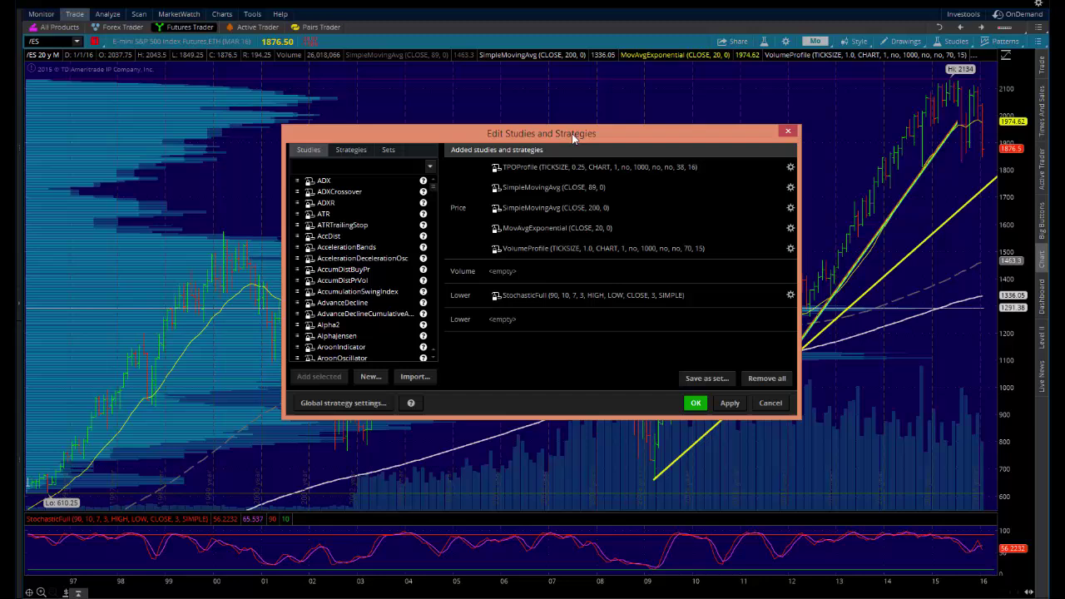
{"action": "left_click", "coordinate": [770, 404]}
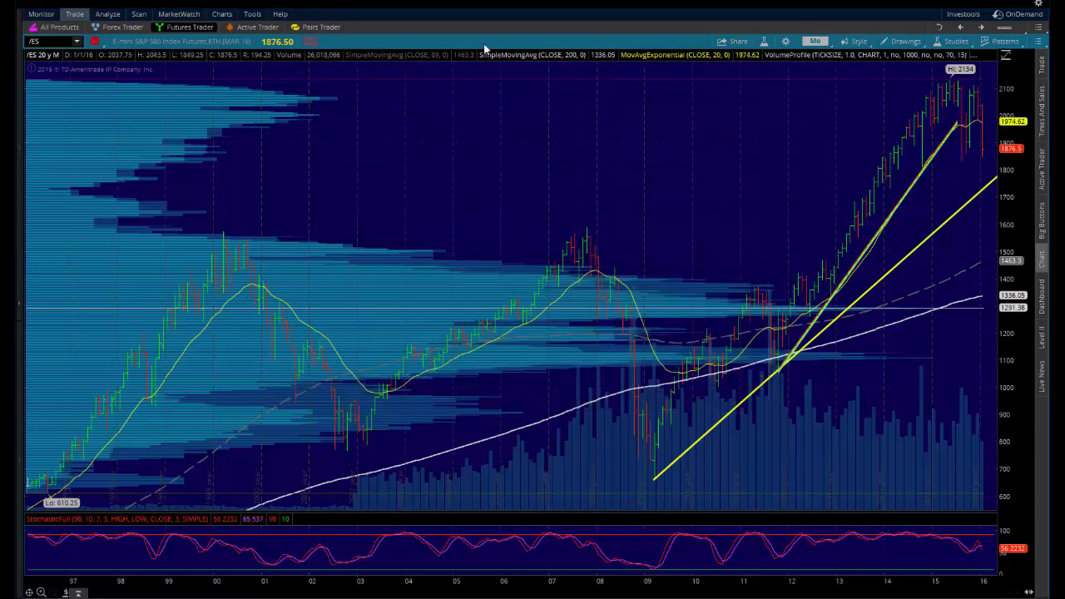
{"action": "left_click", "coordinate": [312, 28]}
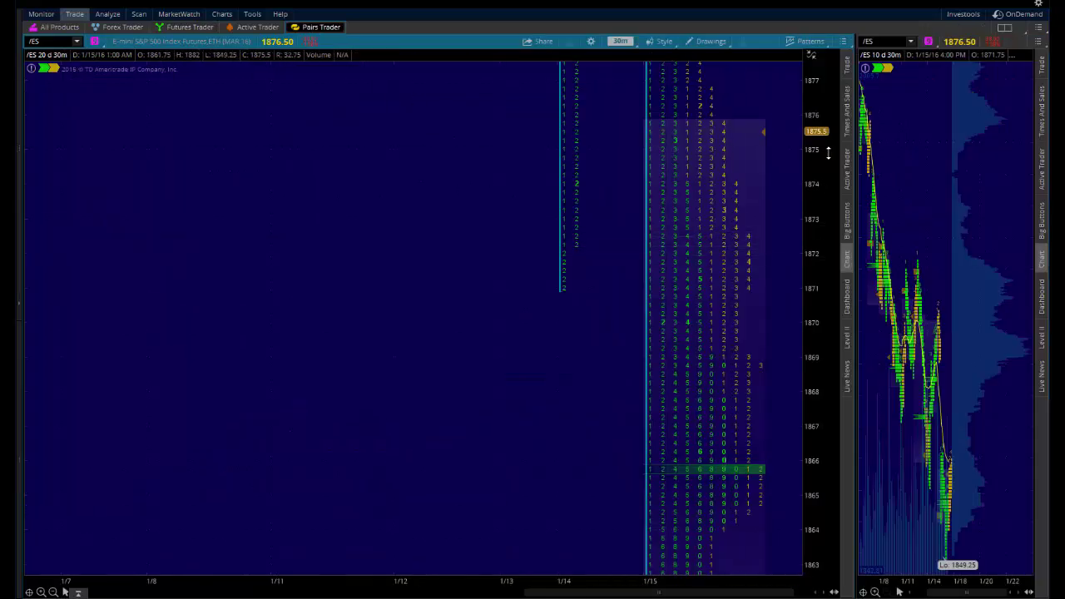
{"action": "left_click_drag", "start_coordinate": [825, 172], "coordinate": [826, 193]}
Pan and stretch both /CL charts' price scales and widen the right chart's bars
{"action": "left_click", "coordinate": [252, 28]}
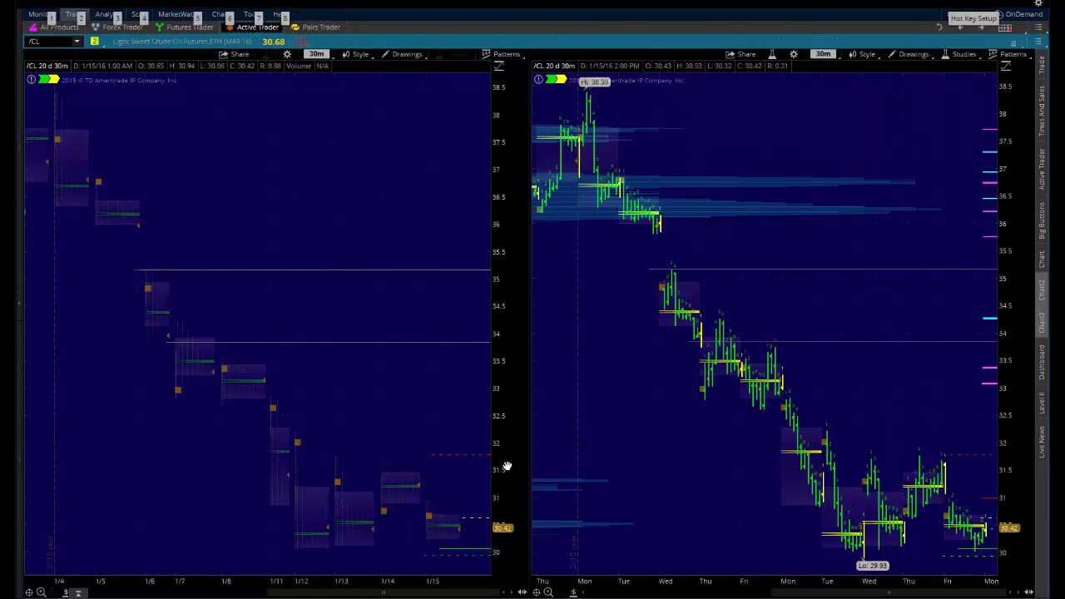
{"action": "left_click_drag", "start_coordinate": [507, 466], "coordinate": [505, 316]}
{"action": "left_click_drag", "start_coordinate": [499, 406], "coordinate": [506, 302]}
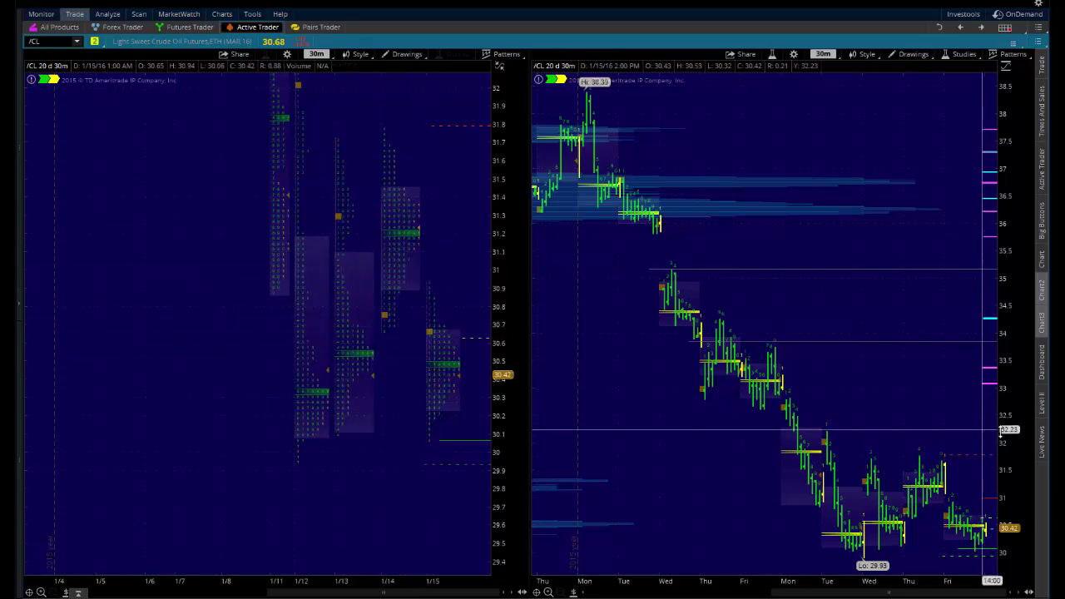
{"action": "left_click_drag", "start_coordinate": [1019, 484], "coordinate": [1018, 249]}
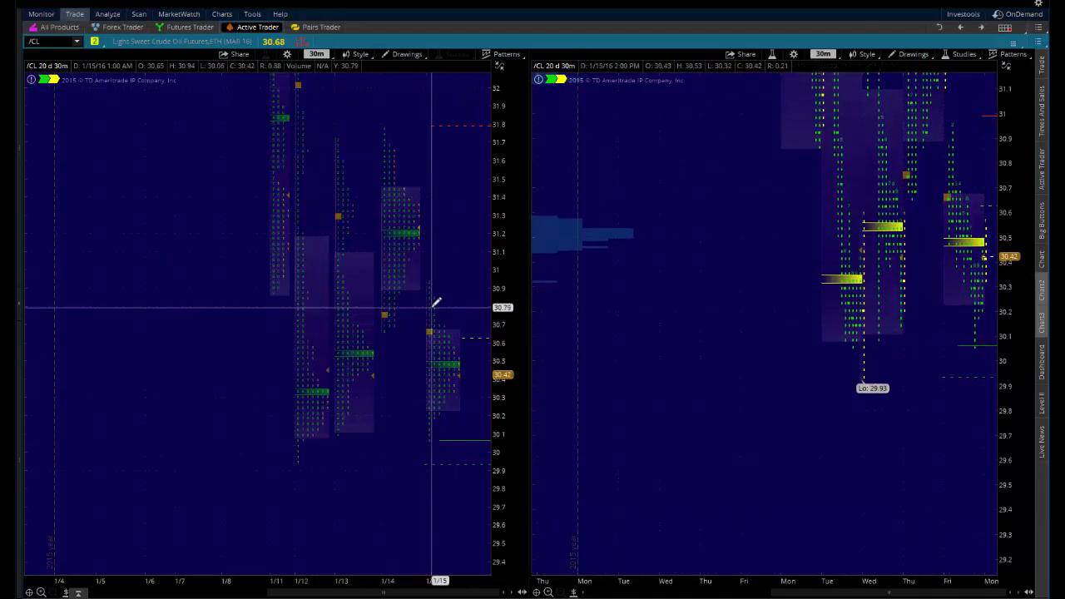
{"action": "key", "text": "ctrl"}
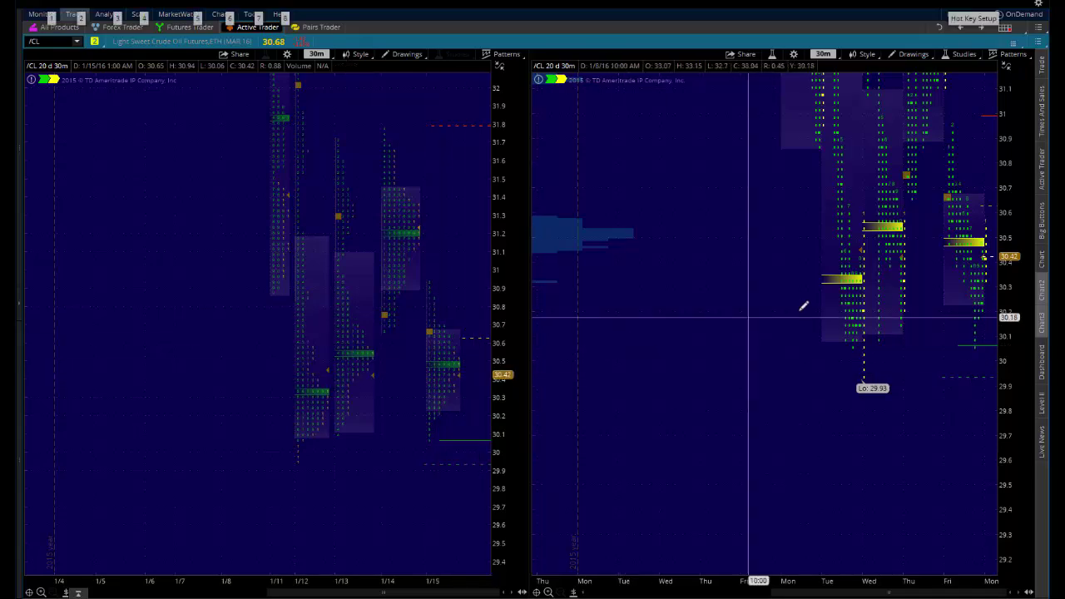
{"action": "left_click_drag", "start_coordinate": [1020, 327], "coordinate": [955, 497]}
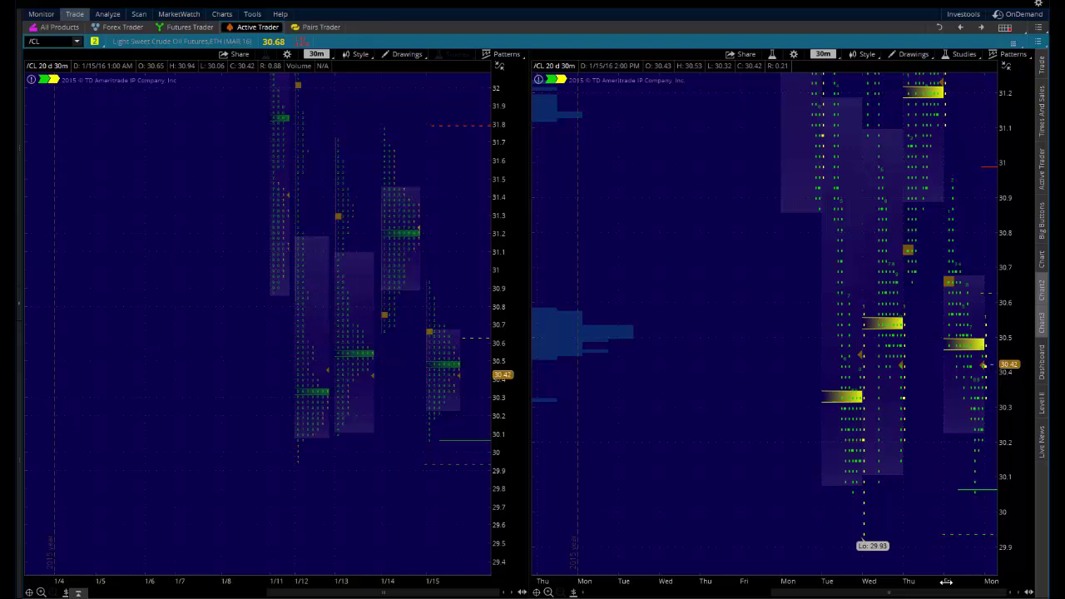
{"action": "left_click_drag", "start_coordinate": [946, 582], "coordinate": [811, 582]}
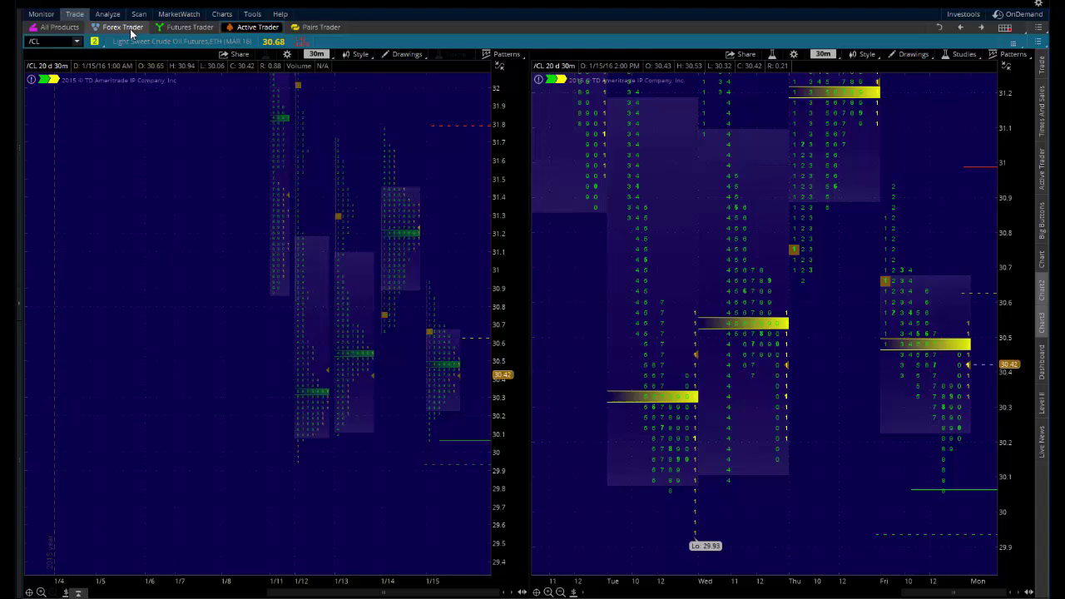
Widen the 10-day /ES chart panel in the pairs layout, finishing on the monthly /ES chart
{"action": "left_click", "coordinate": [171, 27]}
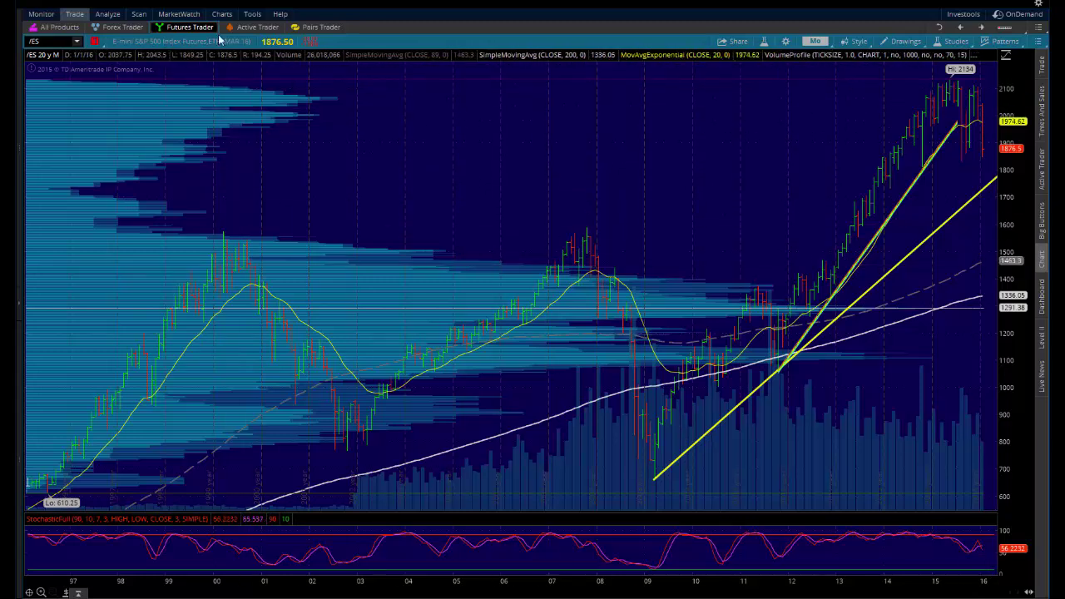
{"action": "left_click", "coordinate": [330, 28]}
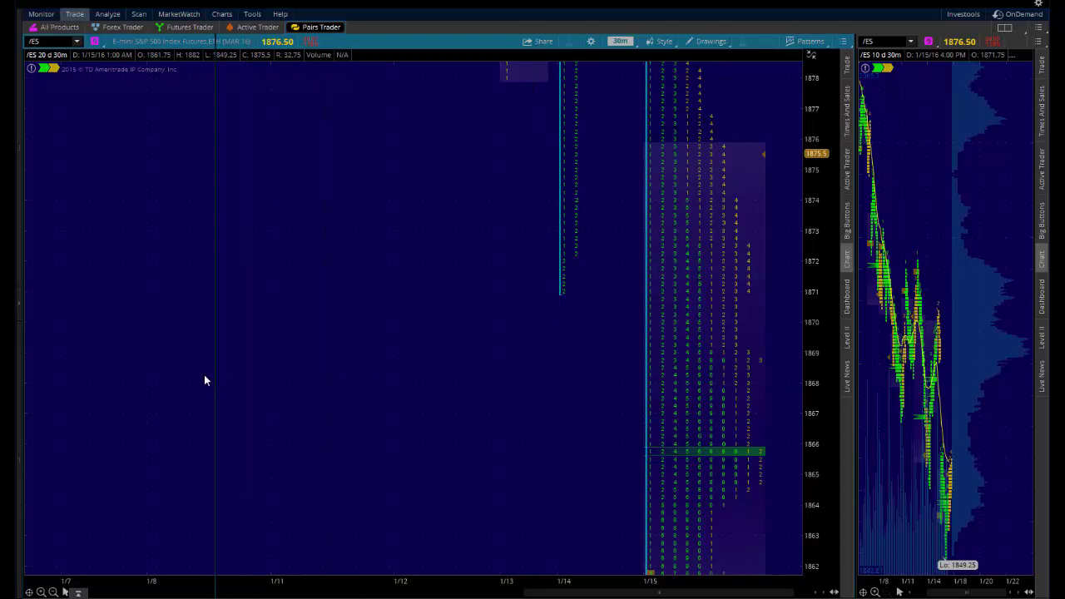
{"action": "left_click_drag", "start_coordinate": [204, 374], "coordinate": [184, 374]}
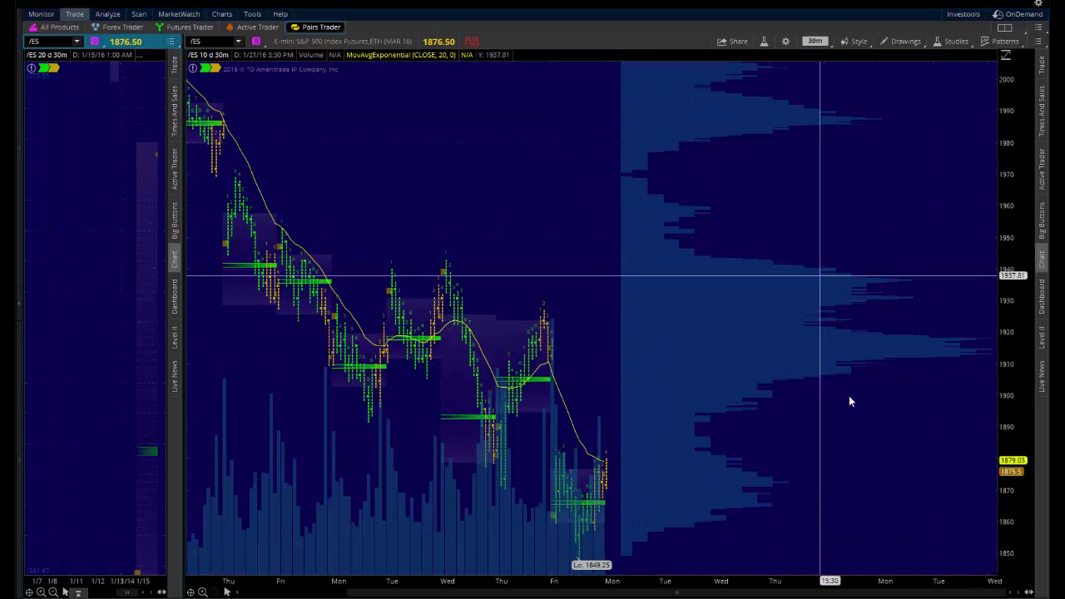
{"action": "left_click", "coordinate": [183, 26]}
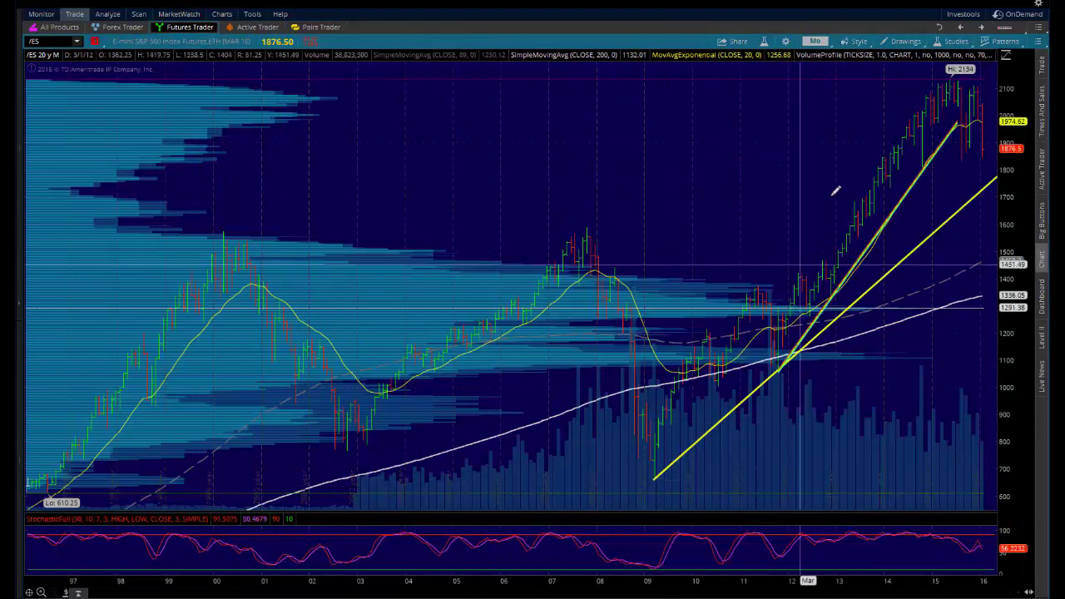
Open Edit Studies for the monthly /ES chart and select the VolumeProfile study
{"action": "left_click", "coordinate": [955, 42]}
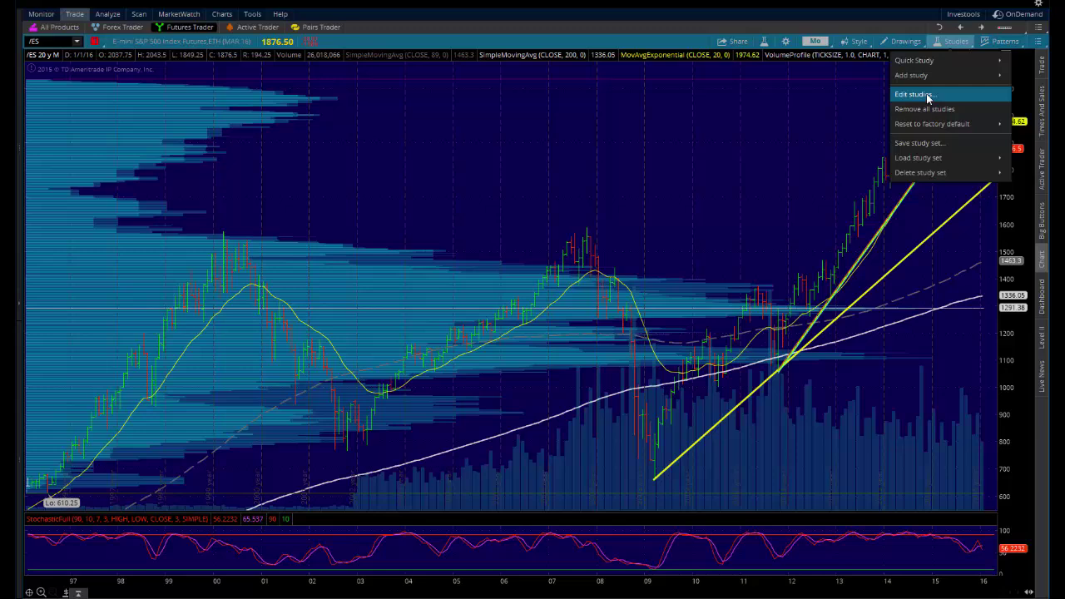
{"action": "left_click", "coordinate": [915, 95]}
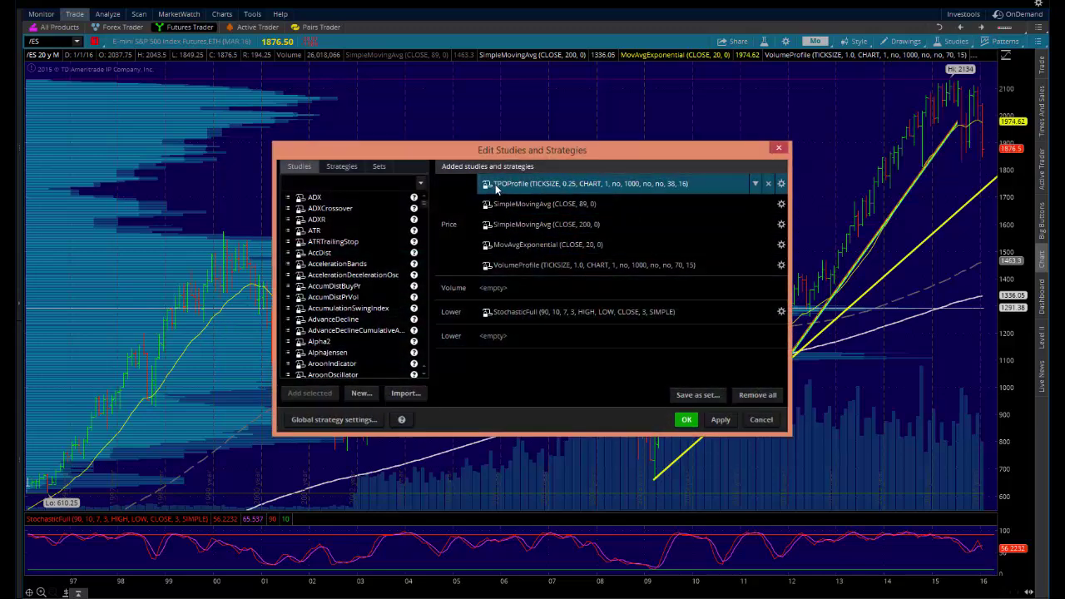
{"action": "left_click", "coordinate": [511, 268]}
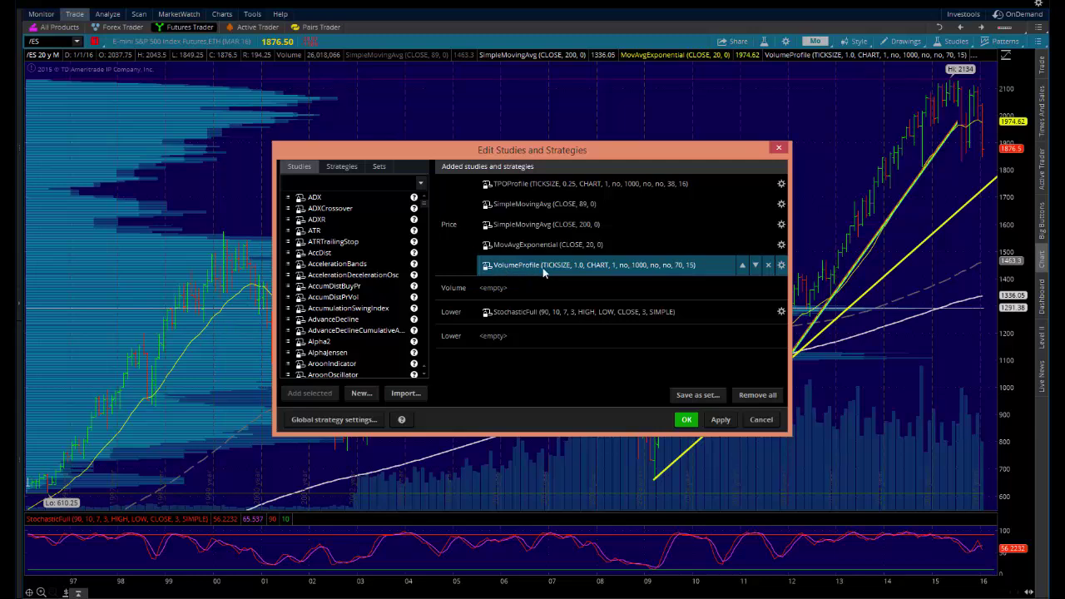
Cancel the Edit Studies and Strategies dialog without changes
{"action": "left_click", "coordinate": [761, 419]}
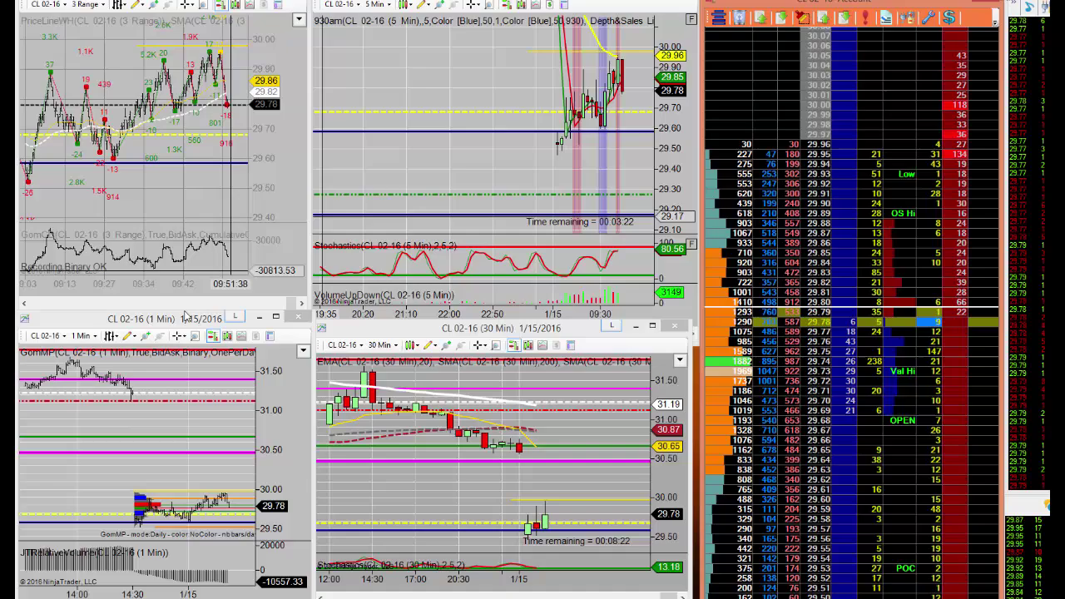
Maximize the 1-minute CL 02-16 chart window and scroll through its daily profiles
{"action": "left_click", "coordinate": [279, 312]}
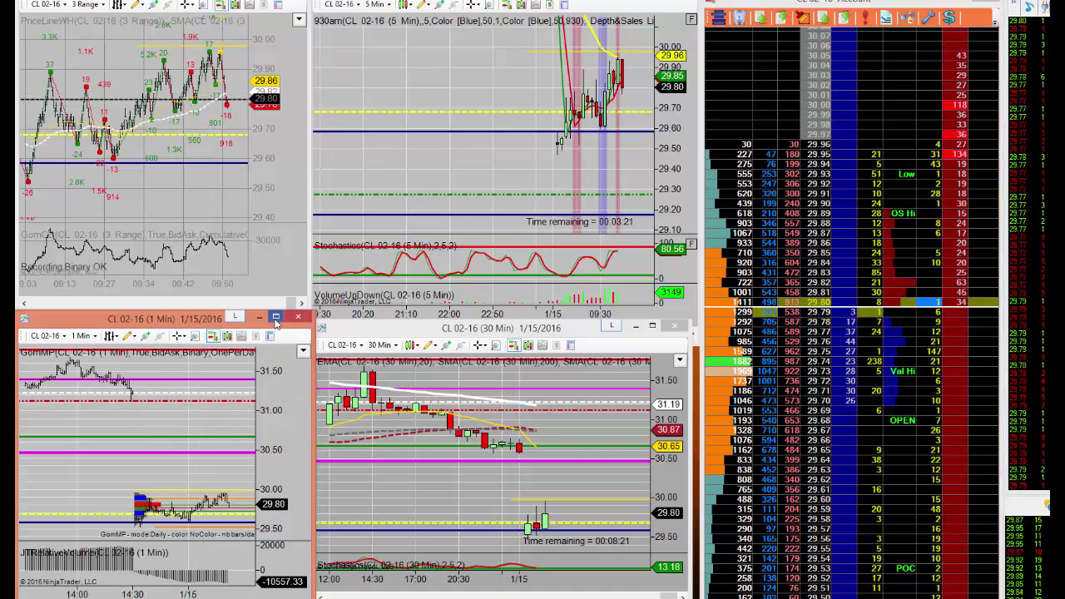
{"action": "left_click", "coordinate": [277, 317]}
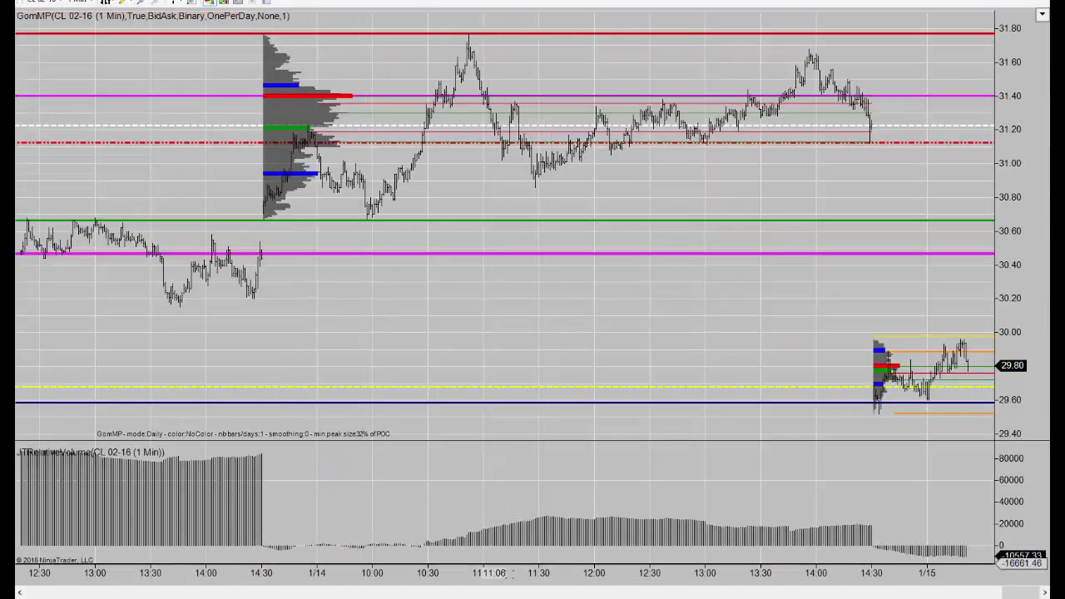
{"action": "scroll", "coordinate": [489, 573], "scroll_direction": "up", "scroll_amount": 5}
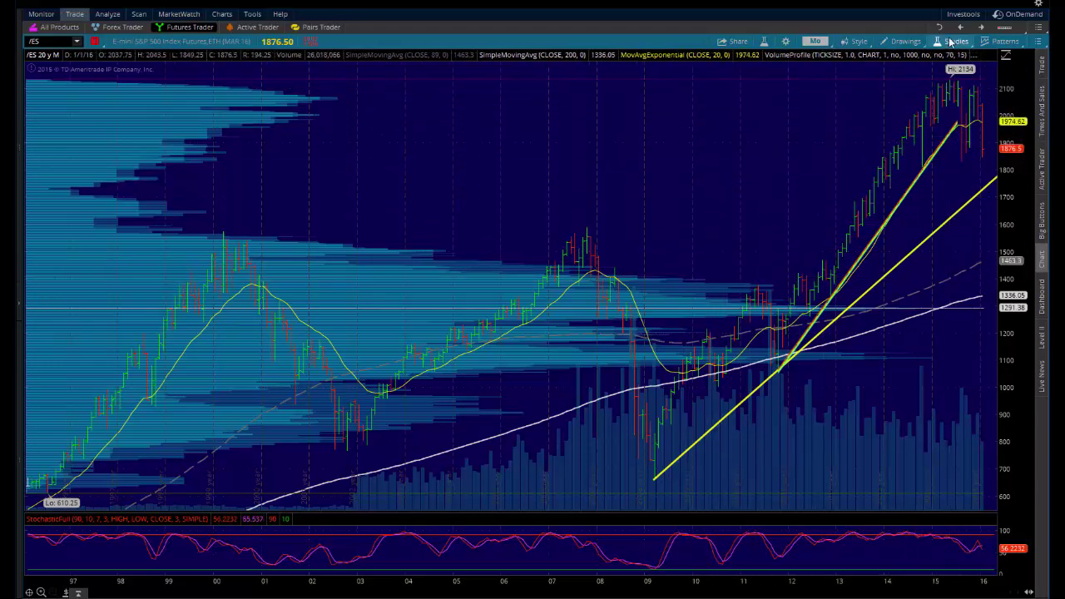
{"action": "left_click", "coordinate": [984, 29]}
{"action": "left_click", "coordinate": [983, 29]}
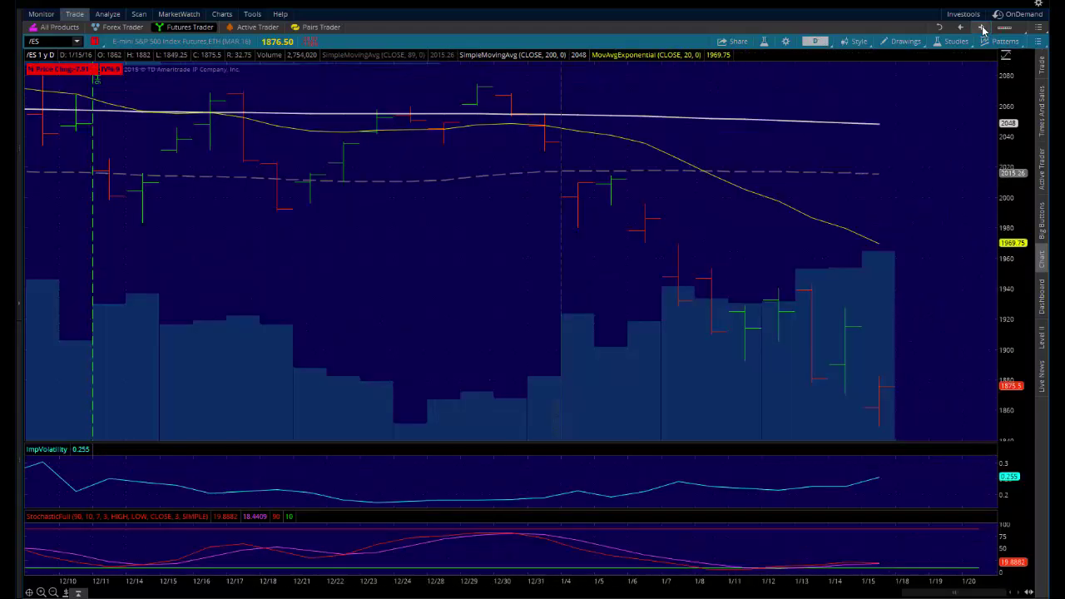
{"action": "left_click", "coordinate": [984, 29]}
{"action": "left_click", "coordinate": [983, 29]}
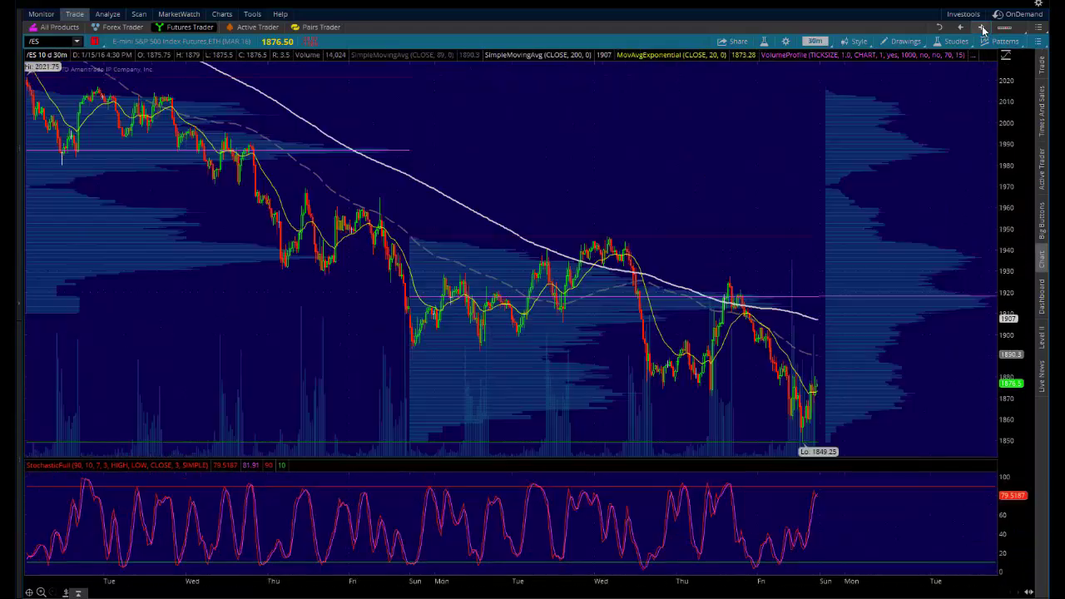
{"action": "left_click", "coordinate": [984, 30]}
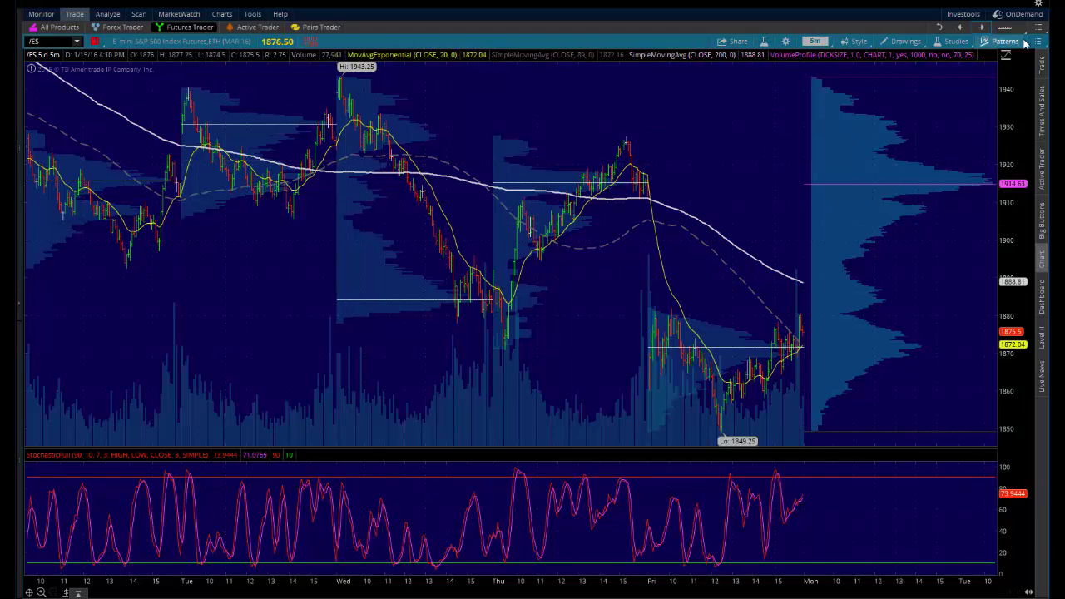
{"action": "left_click", "coordinate": [961, 27]}
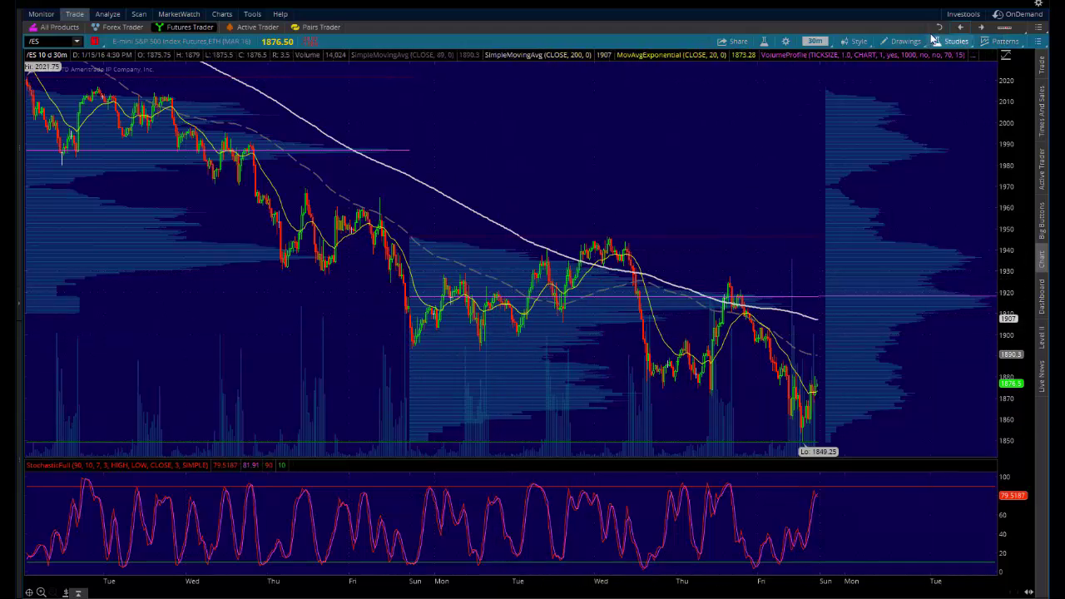
{"action": "left_click", "coordinate": [962, 27]}
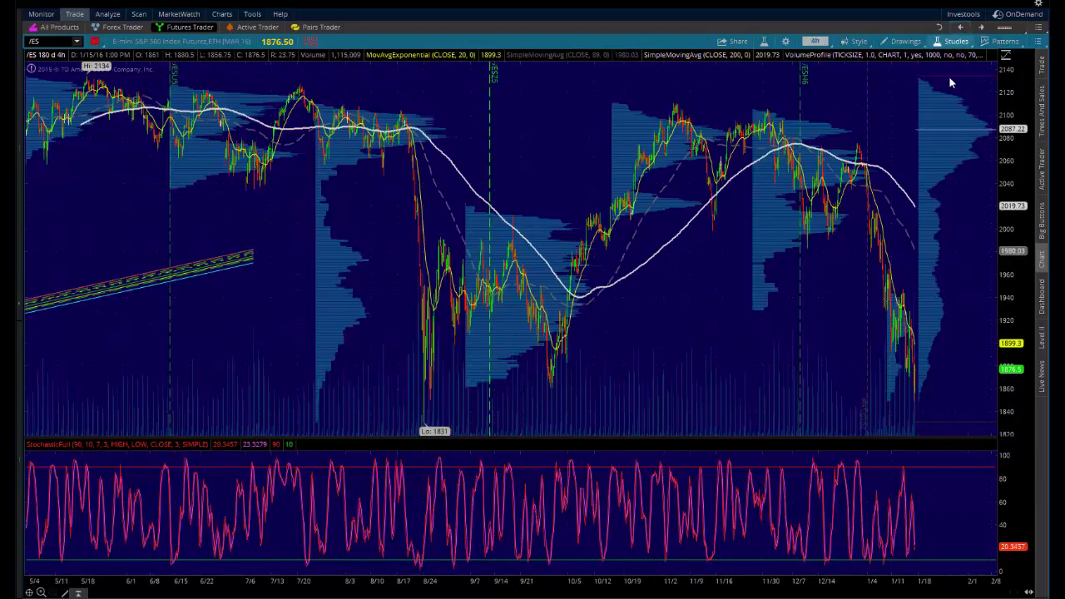
{"action": "left_click", "coordinate": [980, 27]}
{"action": "left_click", "coordinate": [981, 28]}
{"action": "left_click", "coordinate": [978, 27]}
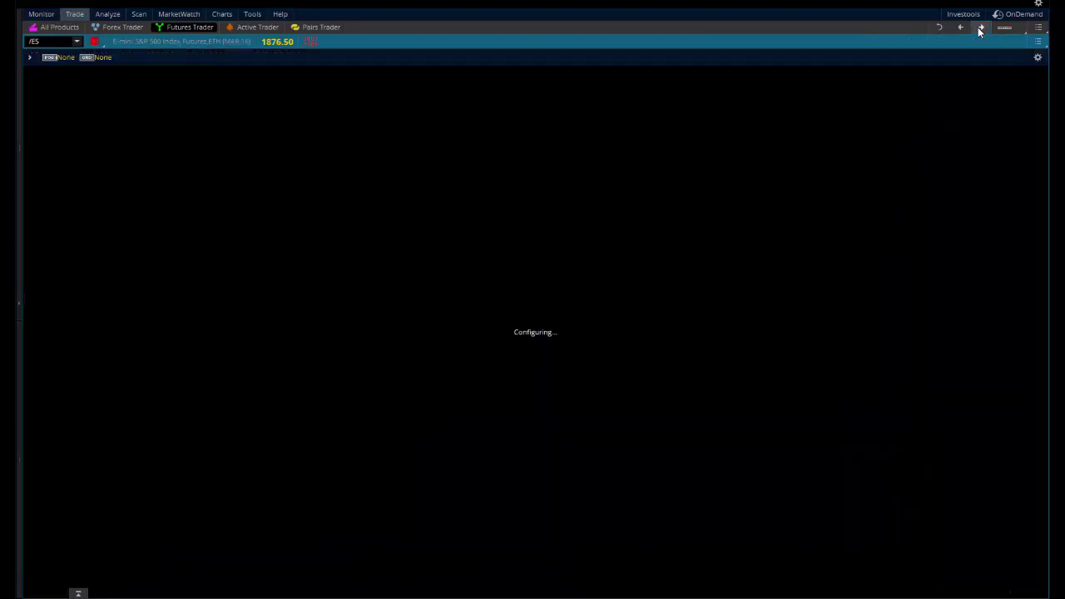
{"action": "left_click", "coordinate": [961, 27]}
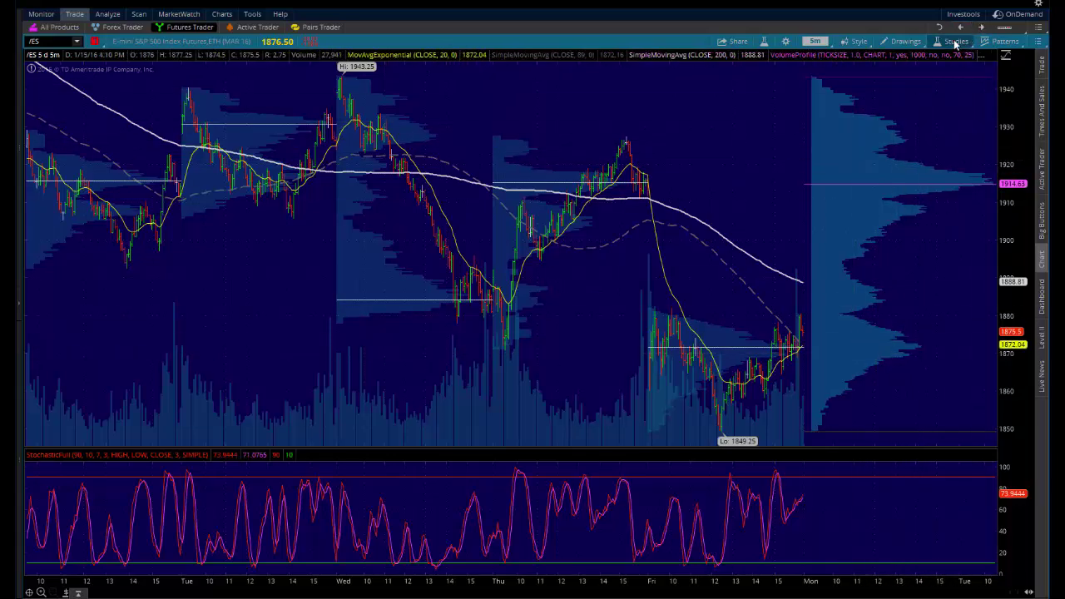
Open the 5-day /ES chart's study editor, select VolumeProfile, and move the dialog aside
{"action": "left_click", "coordinate": [956, 44]}
{"action": "left_click", "coordinate": [931, 94]}
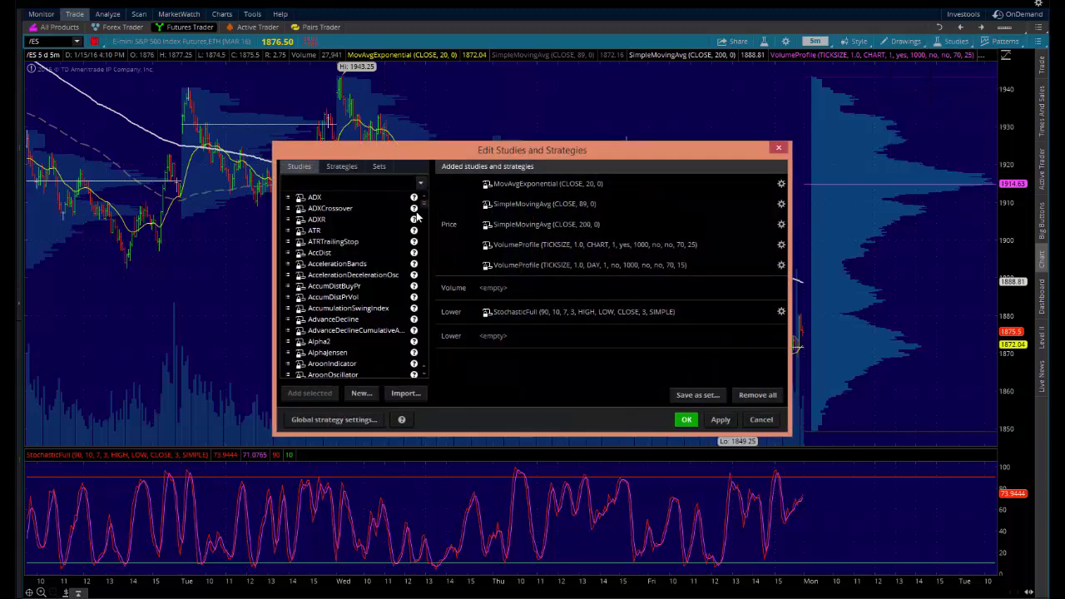
{"action": "left_click_drag", "start_coordinate": [424, 207], "coordinate": [436, 342]}
{"action": "scroll", "coordinate": [366, 278], "scroll_direction": "down", "scroll_amount": 5}
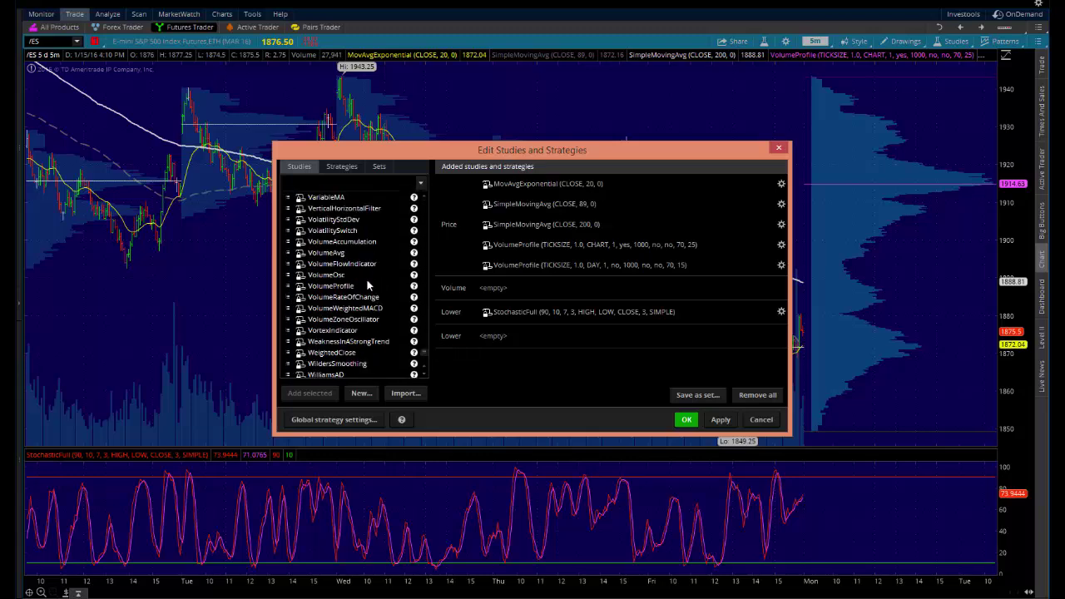
{"action": "left_click", "coordinate": [338, 287]}
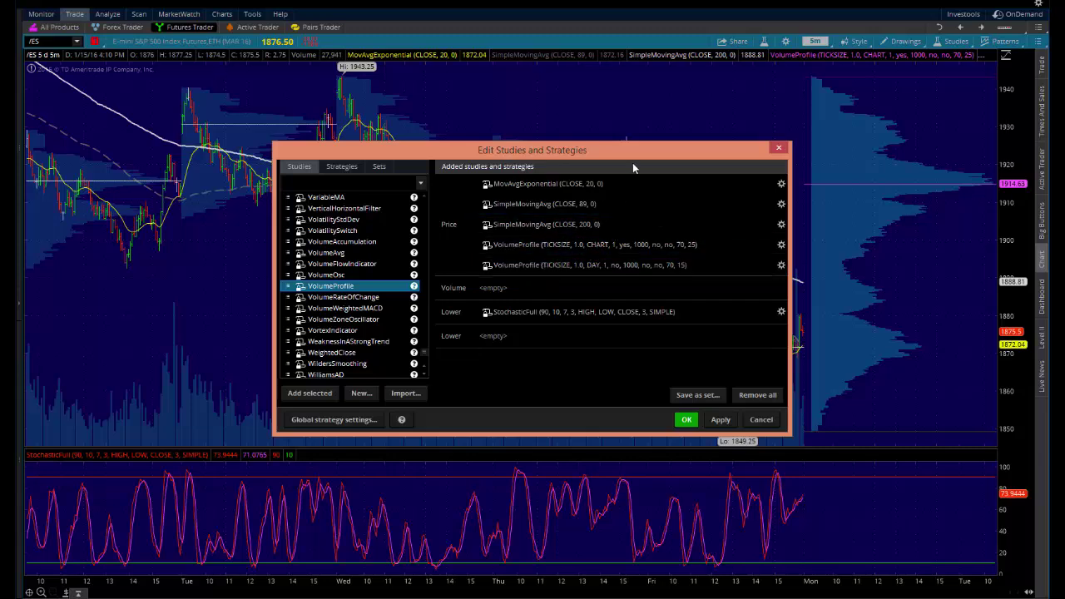
{"action": "left_click_drag", "start_coordinate": [635, 156], "coordinate": [563, 165]}
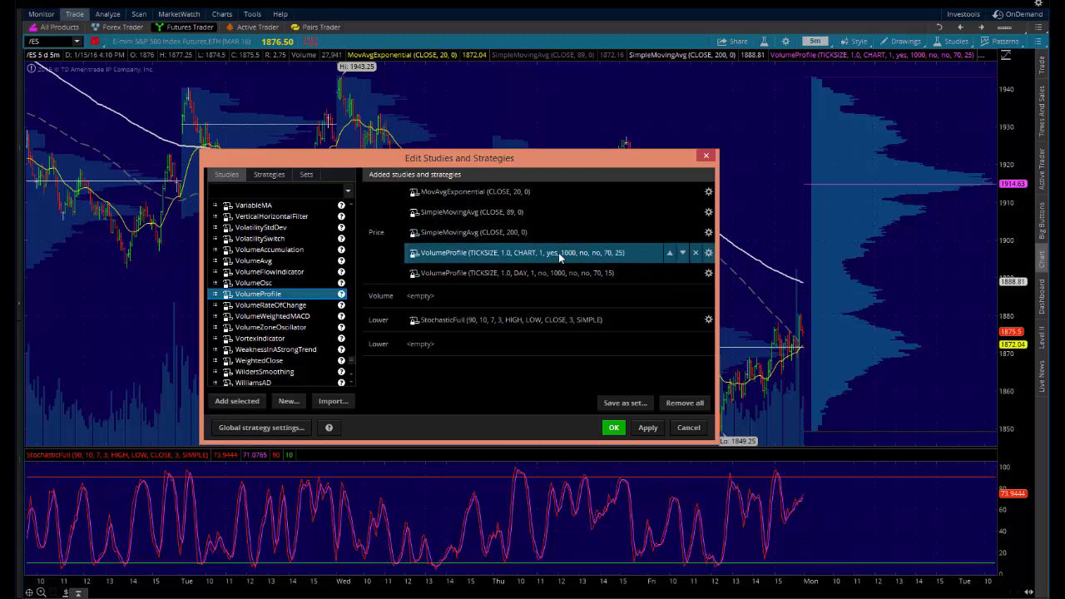
Inspect the CHART VolumeProfile's price-per-row height mode, keep TICKSIZE, and confirm both dialogs
{"action": "left_click", "coordinate": [709, 254]}
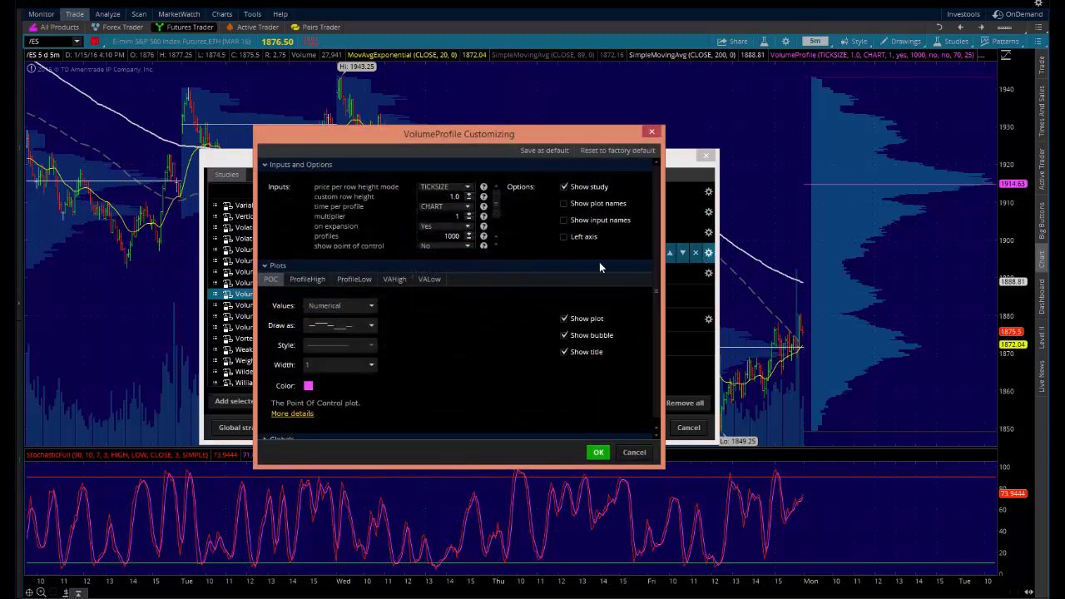
{"action": "left_click", "coordinate": [468, 189]}
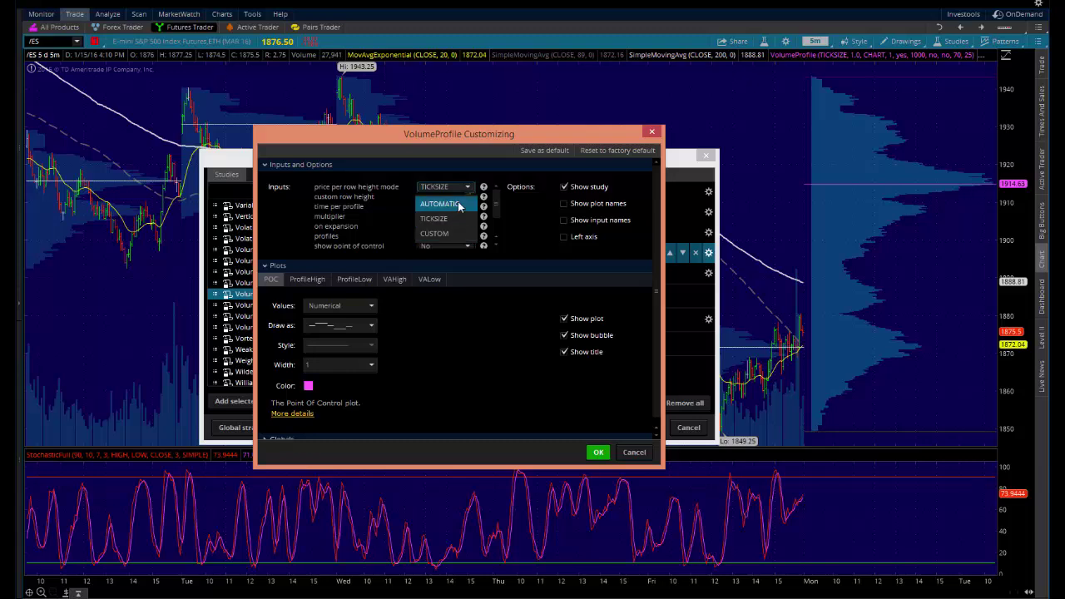
{"action": "left_click", "coordinate": [531, 225]}
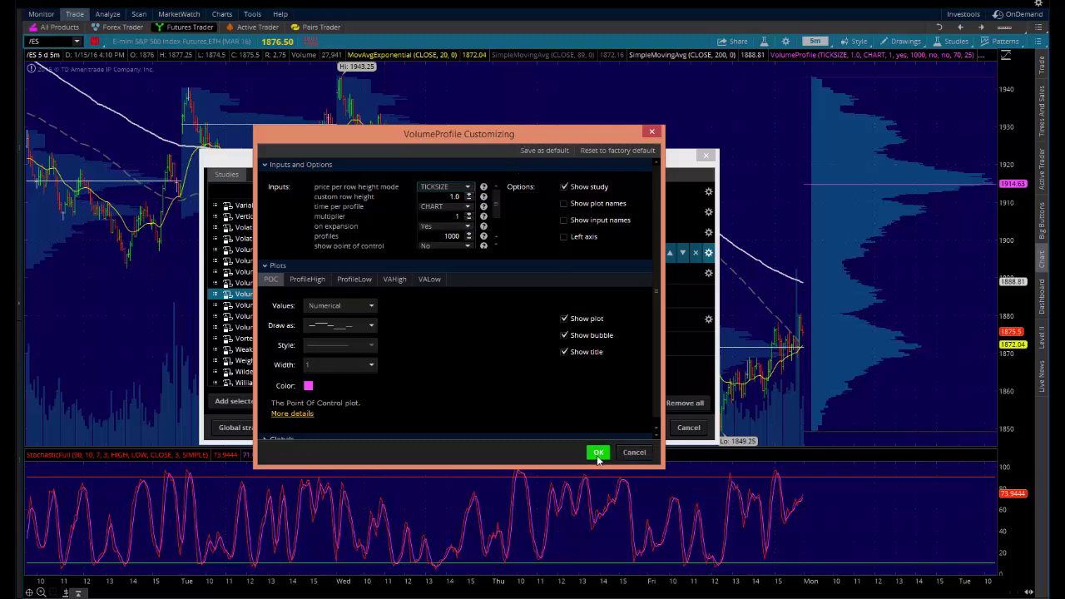
{"action": "left_click", "coordinate": [651, 133]}
{"action": "left_click", "coordinate": [706, 155]}
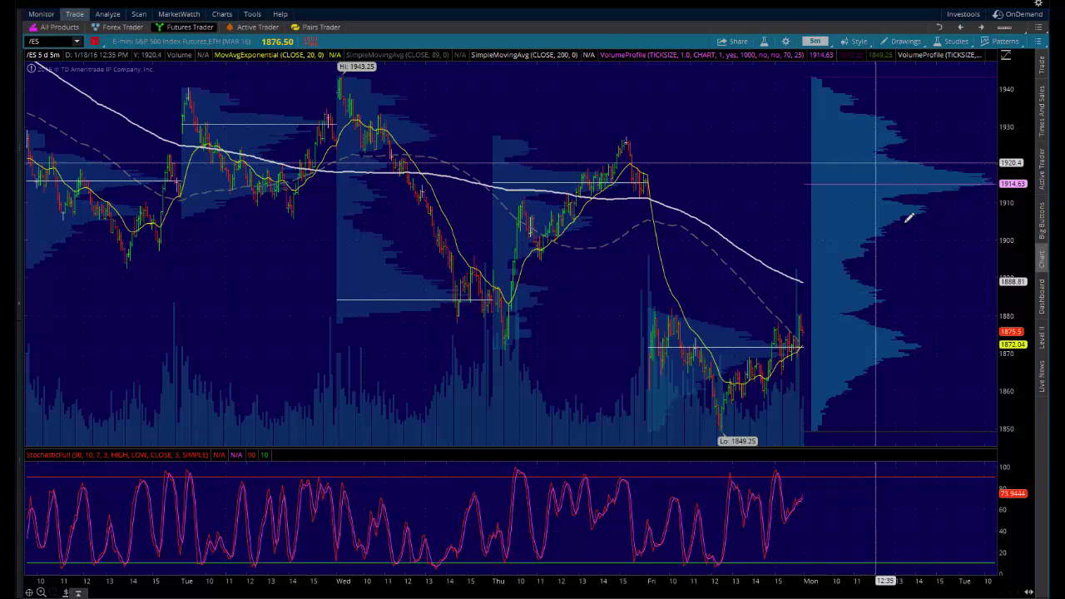
Glance at the 20-year chart, return to the 5-minute /ES chart, and reopen Edit Studies
{"action": "left_click", "coordinate": [962, 29]}
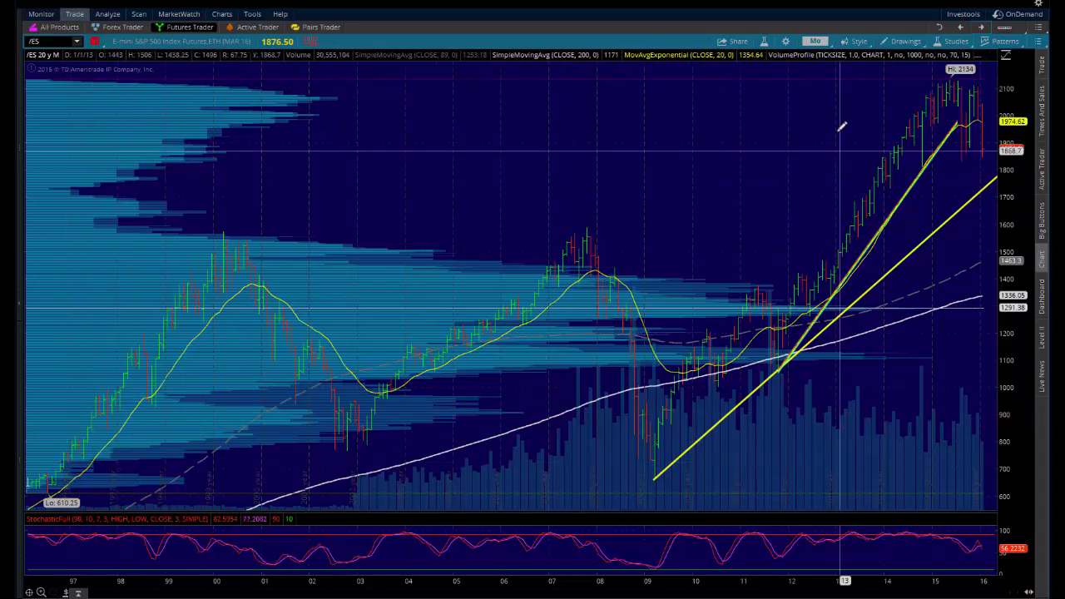
{"action": "left_click", "coordinate": [960, 30]}
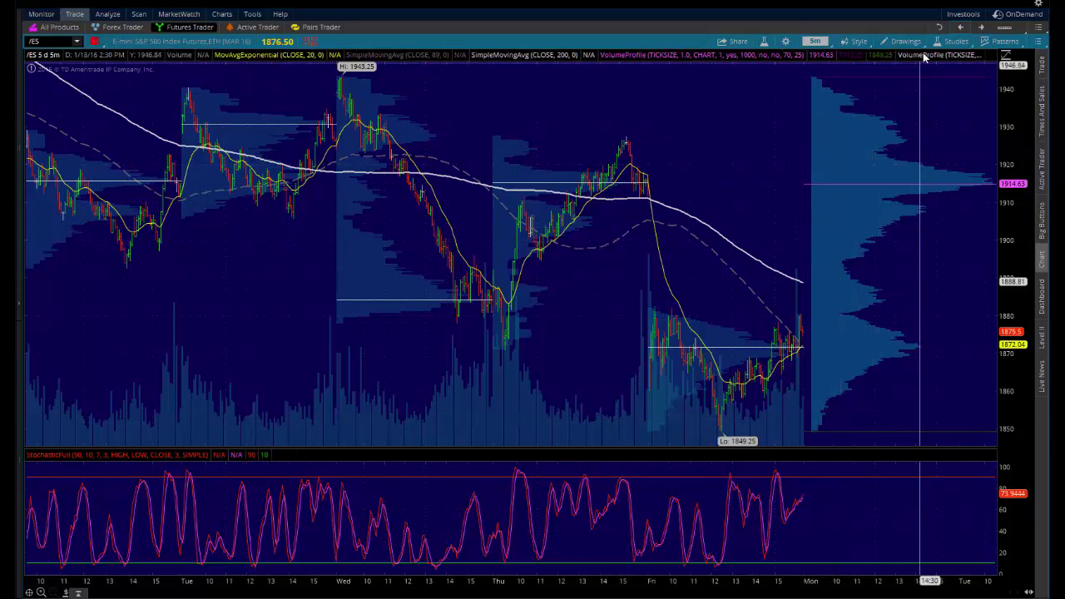
{"action": "left_click", "coordinate": [962, 45]}
{"action": "left_click", "coordinate": [948, 55]}
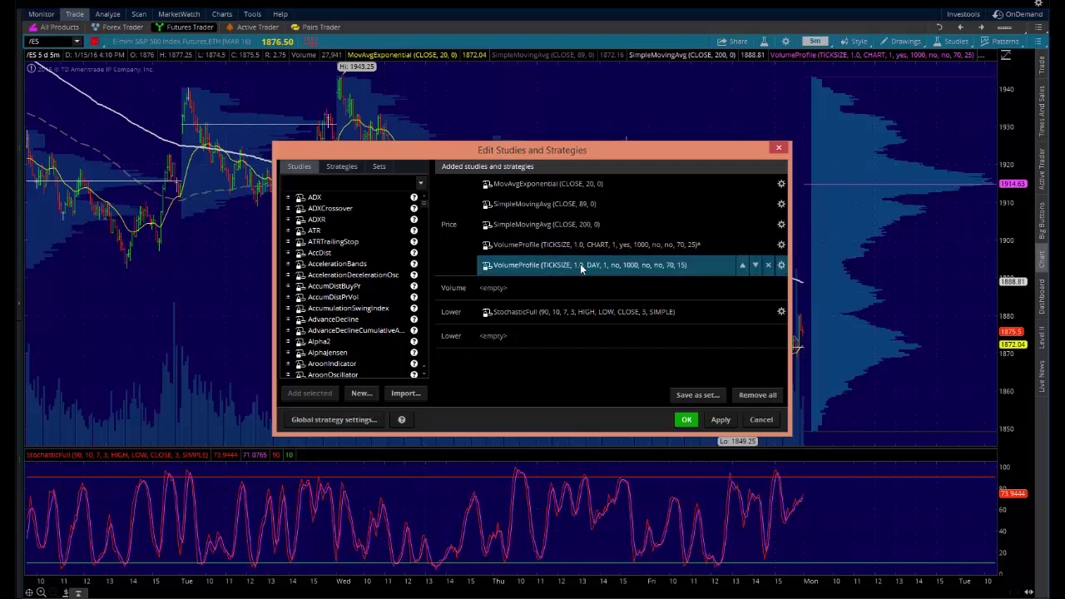
Review and confirm the DAY VolumeProfile inputs, then close the study editor
{"action": "left_click", "coordinate": [781, 265]}
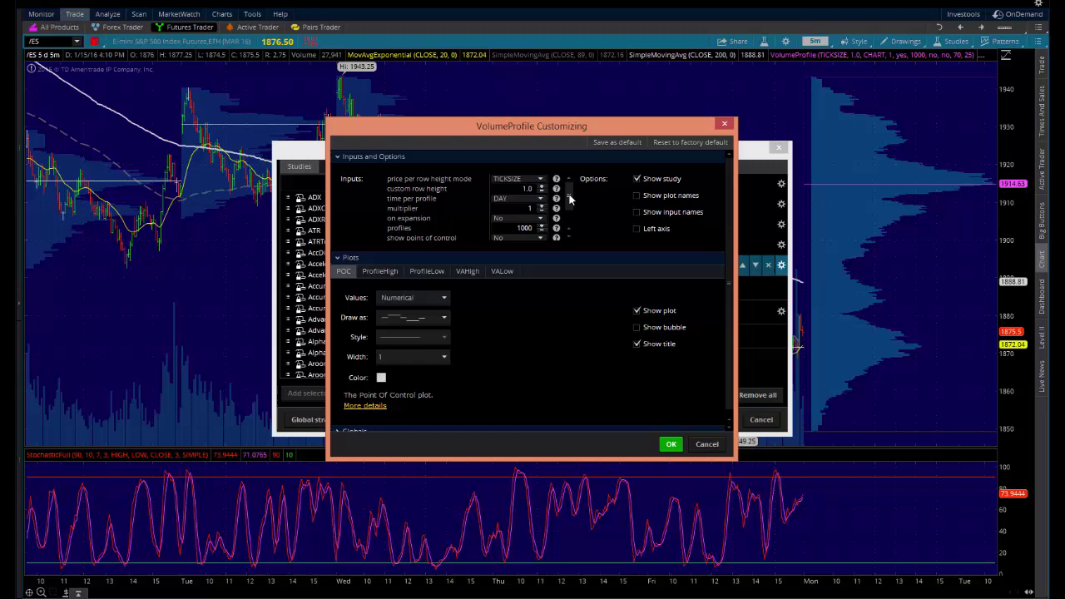
{"action": "scroll", "coordinate": [532, 212], "scroll_direction": "down", "scroll_amount": 3}
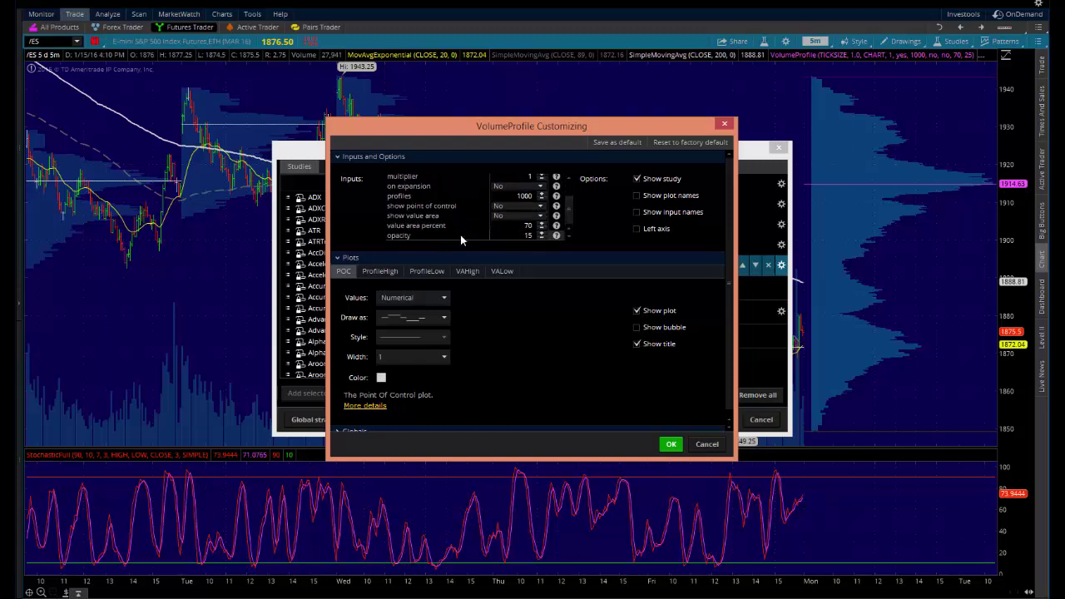
{"action": "left_click", "coordinate": [671, 445]}
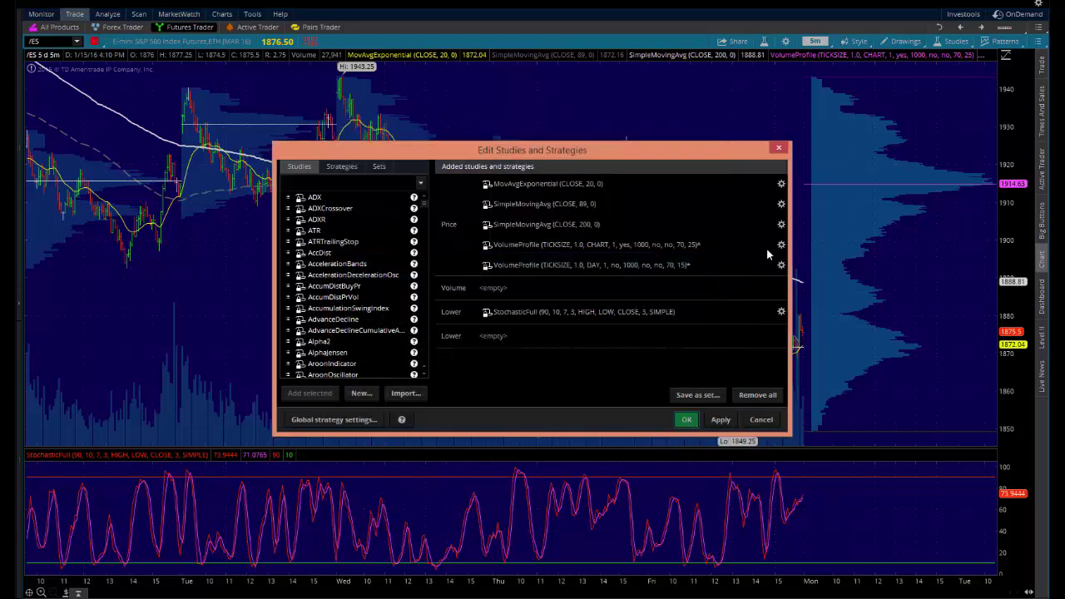
{"action": "key", "text": "Return"}
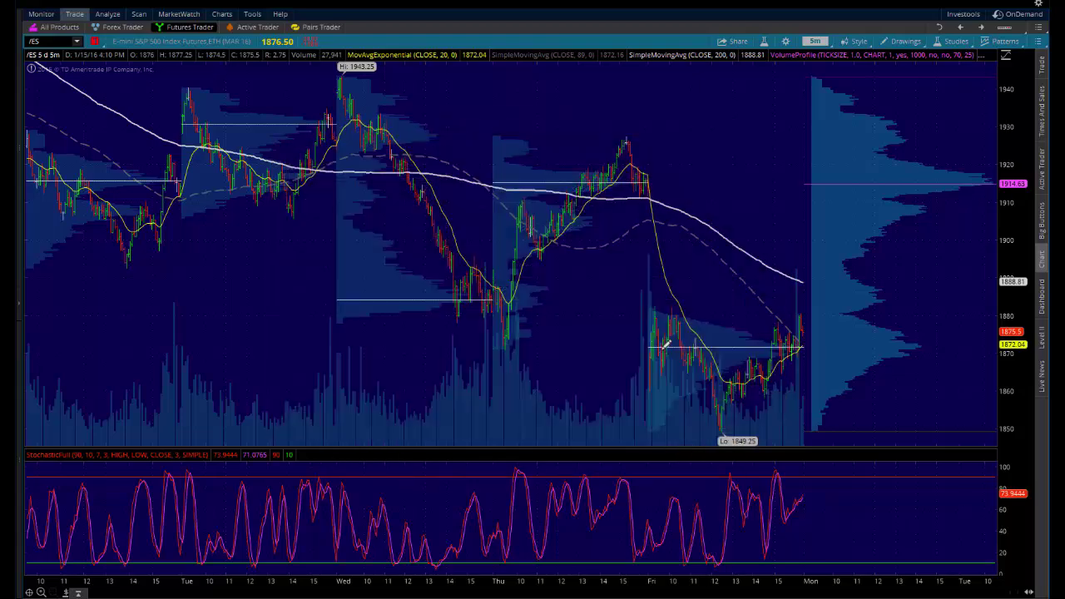
Widen the 20-day 30-minute TPO chart across most of the Pairs Trader window and rescale its prices
{"action": "left_click", "coordinate": [315, 29]}
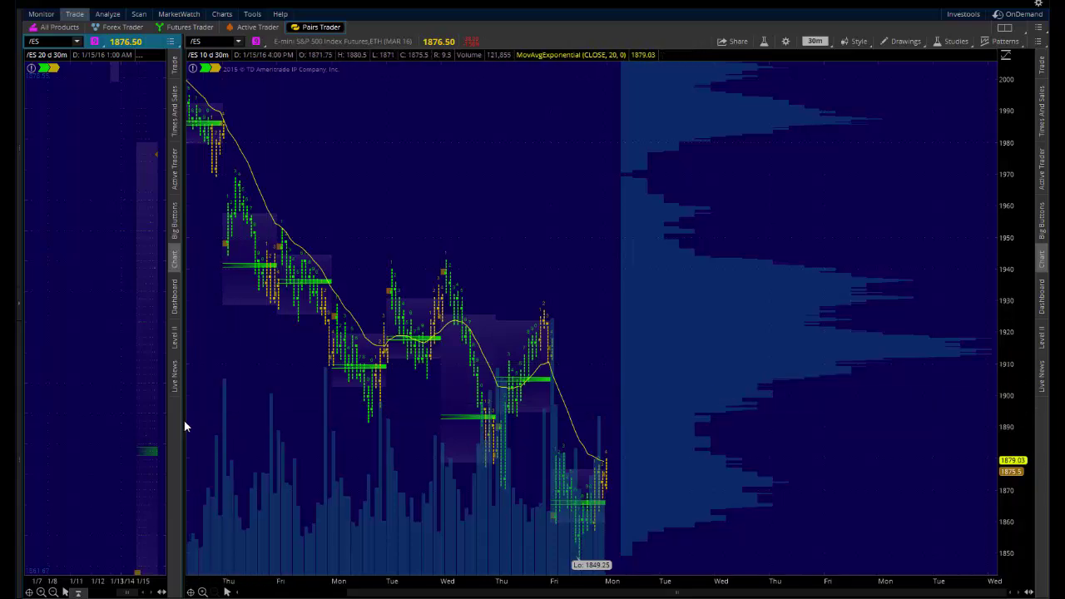
{"action": "left_click_drag", "start_coordinate": [185, 420], "coordinate": [955, 420]}
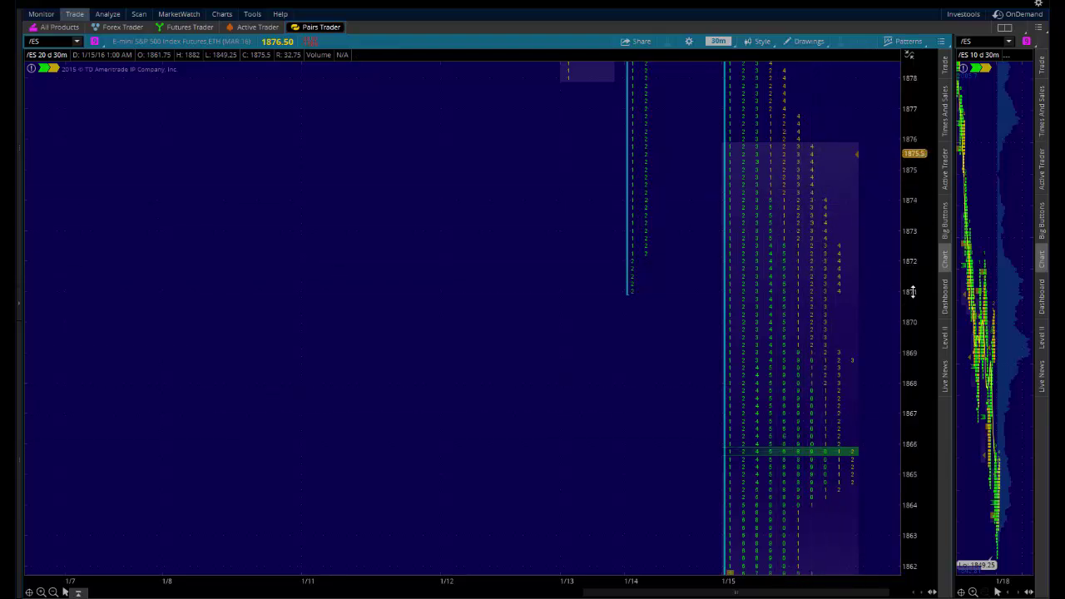
{"action": "left_click_drag", "start_coordinate": [912, 291], "coordinate": [931, 565]}
{"action": "left_click_drag", "start_coordinate": [927, 389], "coordinate": [925, 412]}
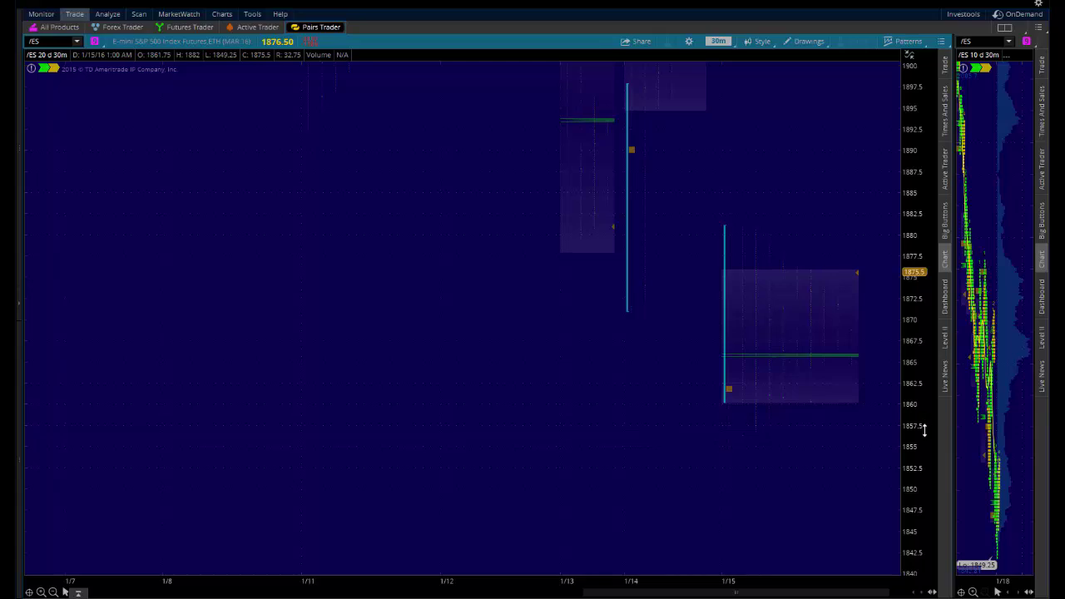
{"action": "left_click_drag", "start_coordinate": [923, 425], "coordinate": [920, 287]}
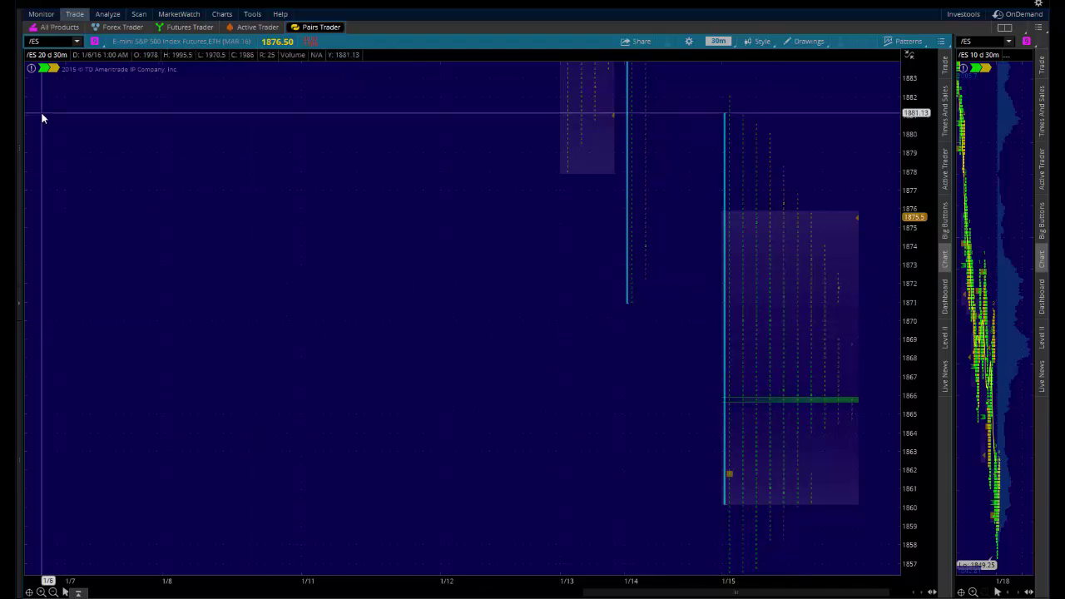
Widen the left 20-day /ES chart further against the right one and open its Style options
{"action": "left_click", "coordinate": [760, 42]}
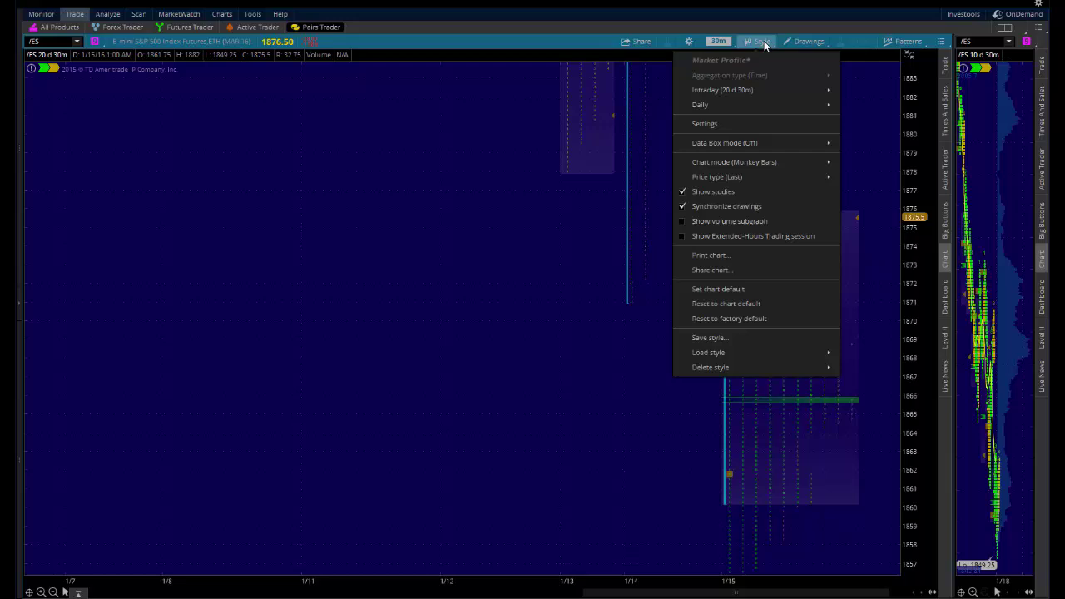
{"action": "mouse_move", "coordinate": [736, 166]}
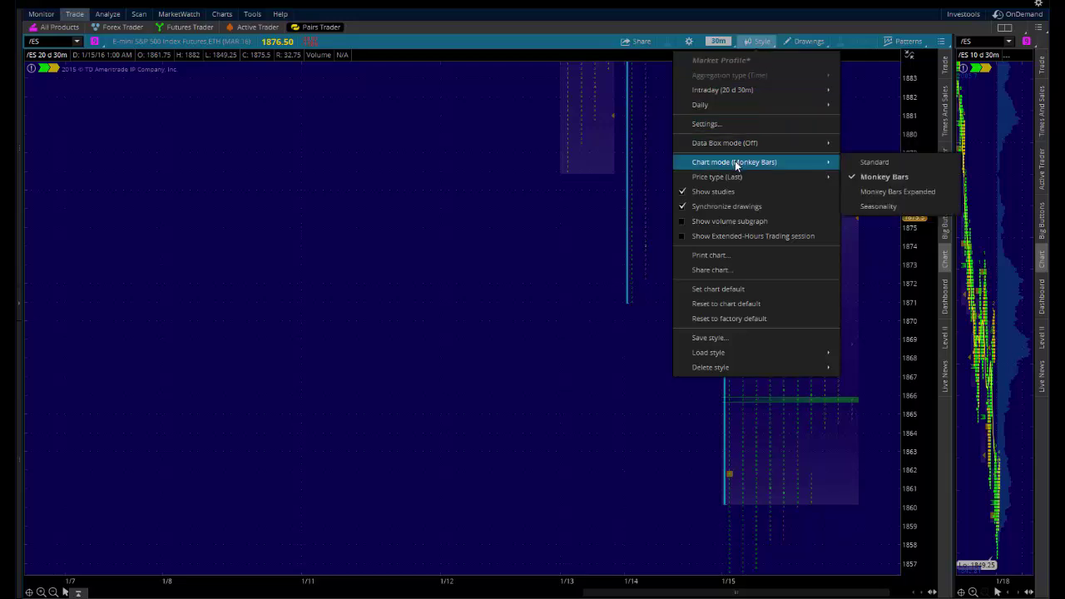
{"action": "left_click", "coordinate": [872, 160]}
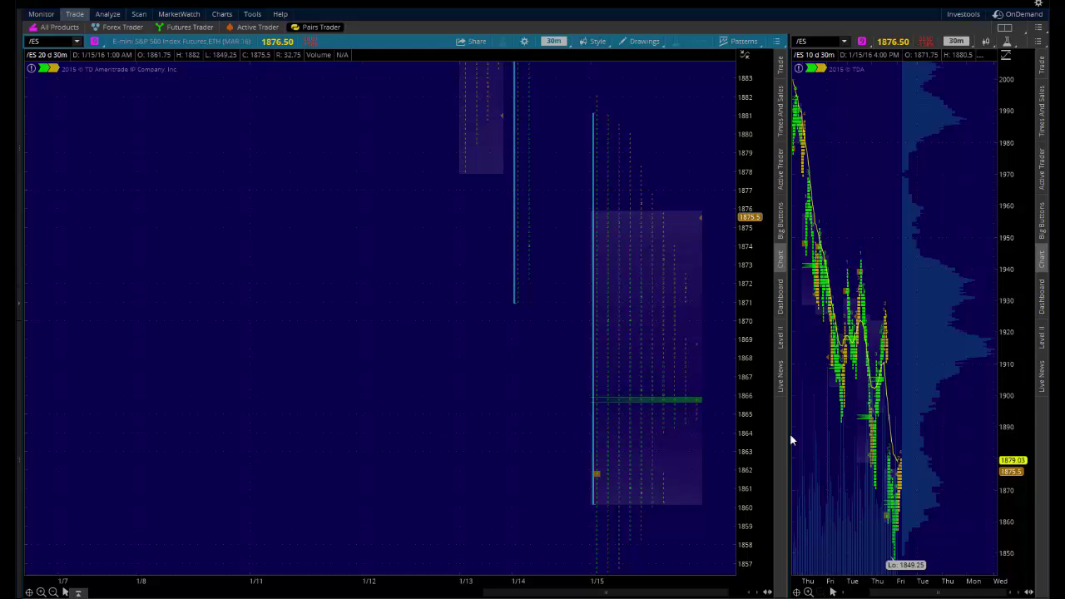
{"action": "left_click_drag", "start_coordinate": [793, 434], "coordinate": [875, 434]}
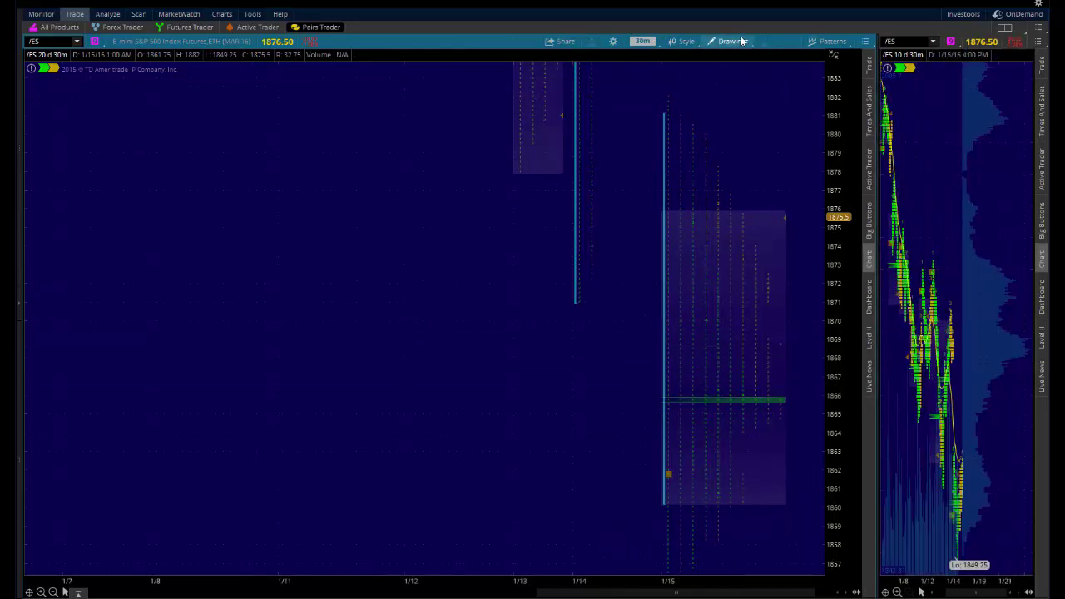
{"action": "left_click", "coordinate": [682, 41]}
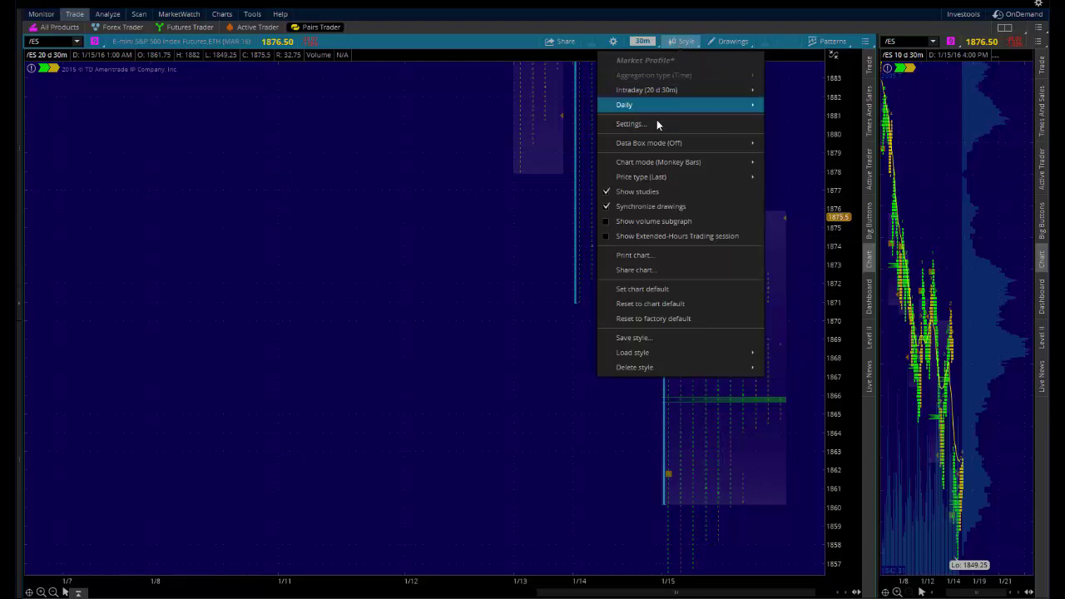
{"action": "mouse_move", "coordinate": [650, 163]}
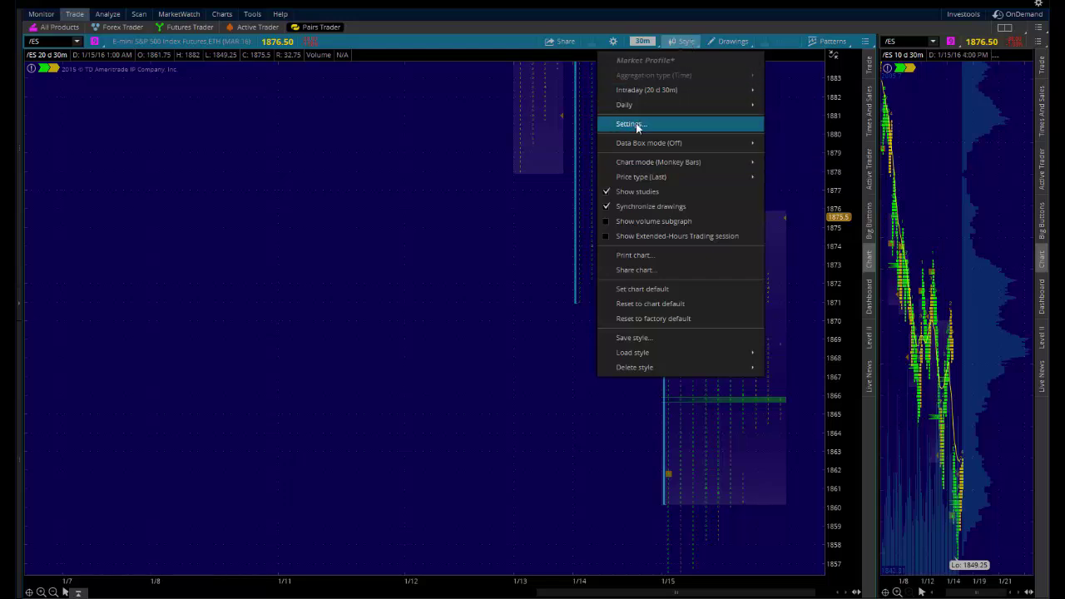
{"action": "left_click", "coordinate": [630, 124]}
{"action": "left_click", "coordinate": [503, 146]}
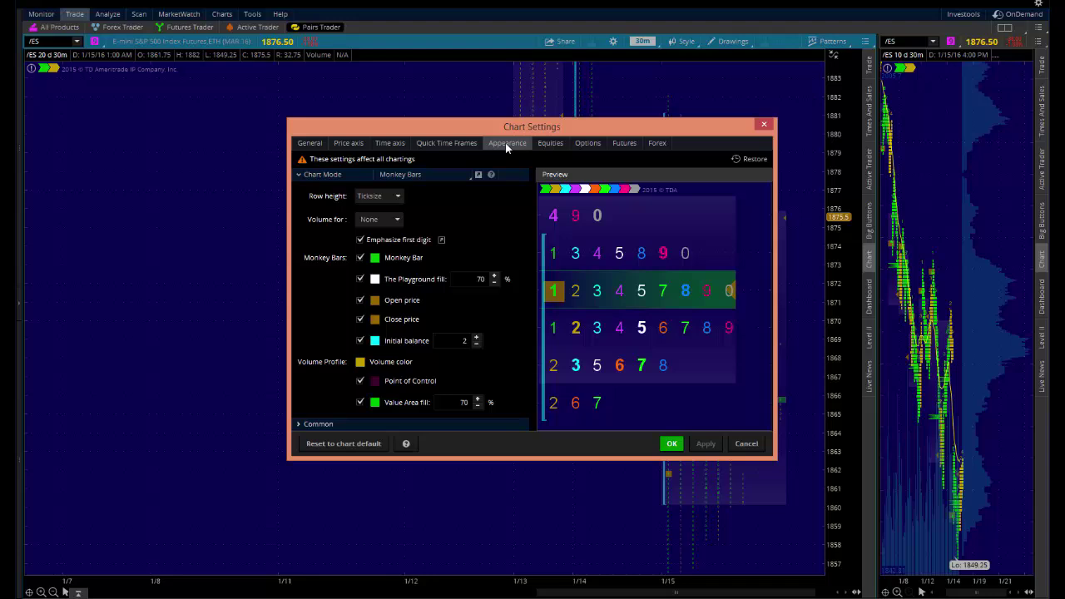
{"action": "left_click_drag", "start_coordinate": [555, 137], "coordinate": [290, 90]}
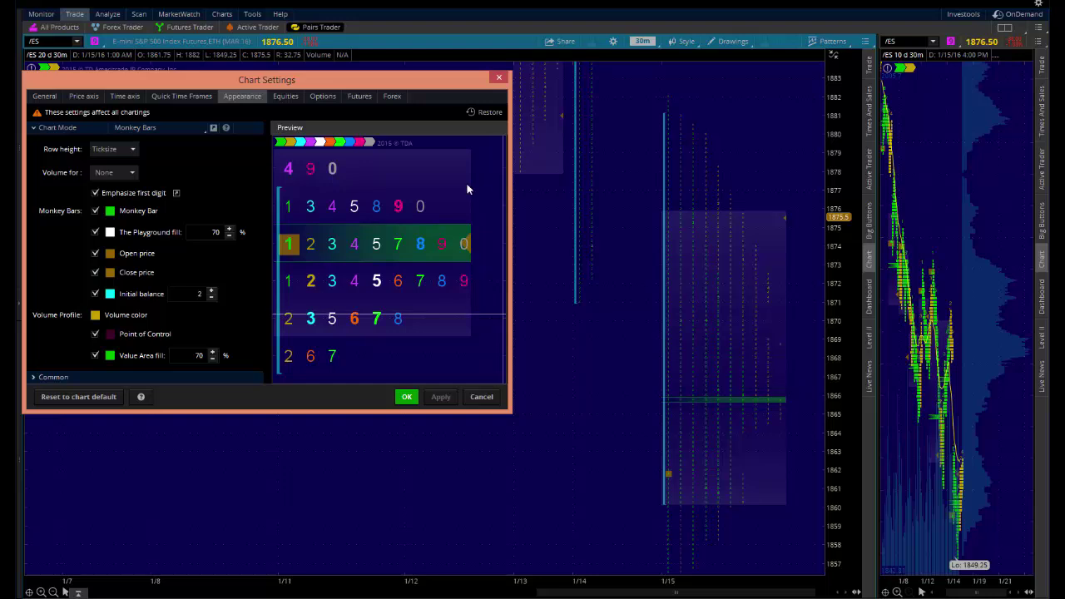
{"action": "left_click", "coordinate": [483, 397]}
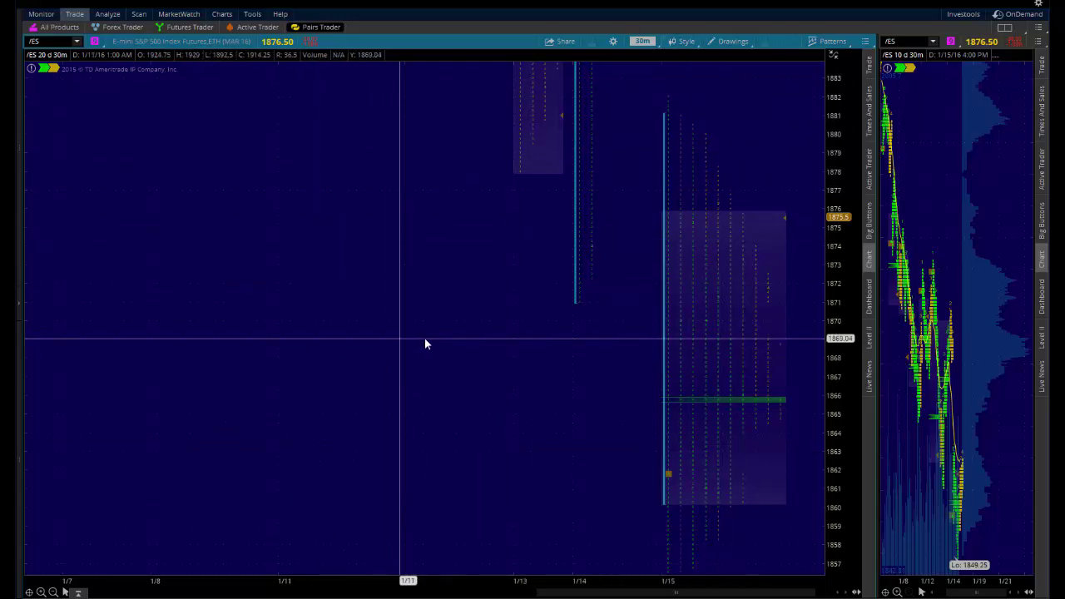
Open the chart's Monkey Bars appearance settings and move the window aside
{"action": "left_click", "coordinate": [694, 43]}
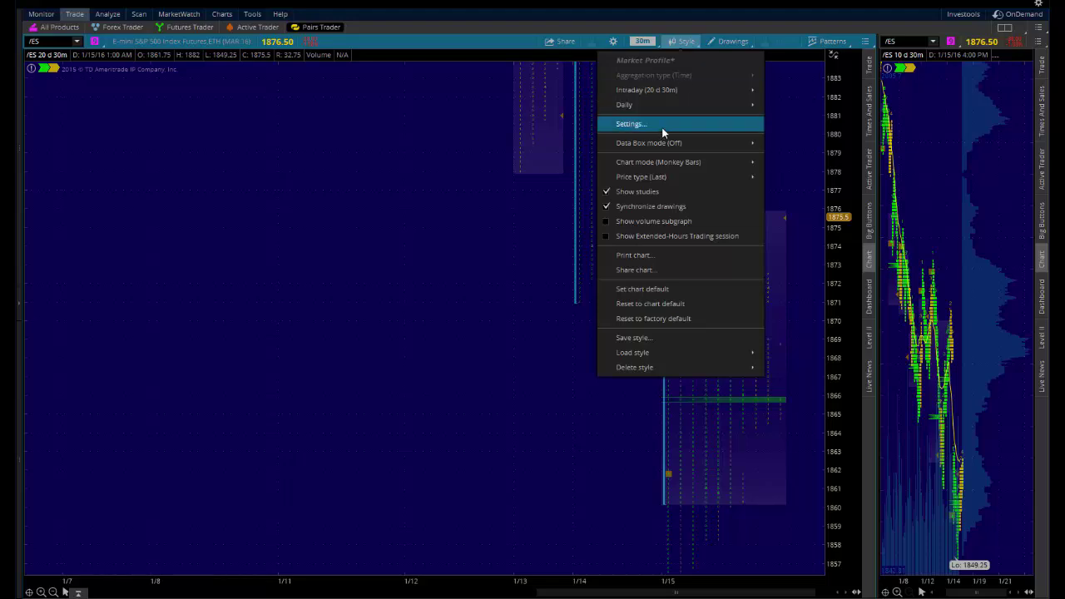
{"action": "left_click", "coordinate": [661, 127]}
{"action": "left_click", "coordinate": [506, 145]}
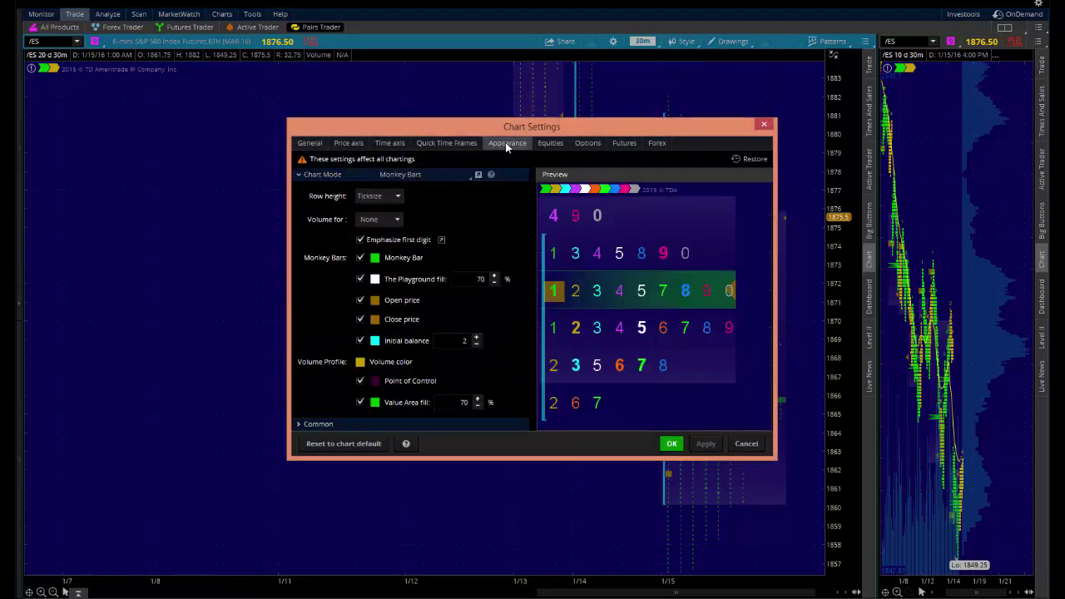
{"action": "left_click_drag", "start_coordinate": [541, 131], "coordinate": [287, 114]}
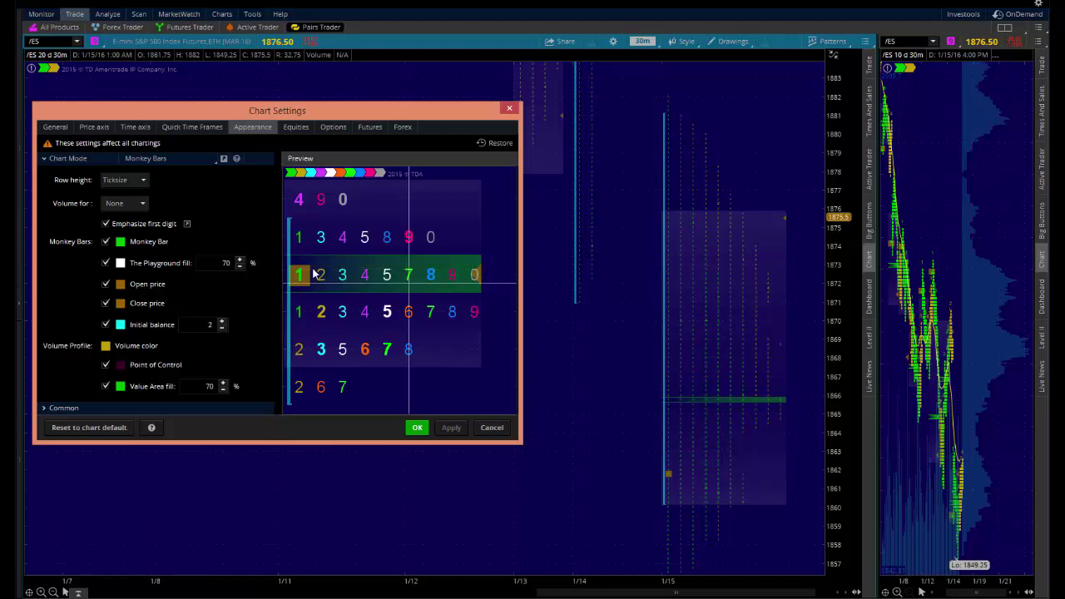
Try an automatic Monkey Bars row height and apply it to the chart
{"action": "left_click", "coordinate": [144, 180]}
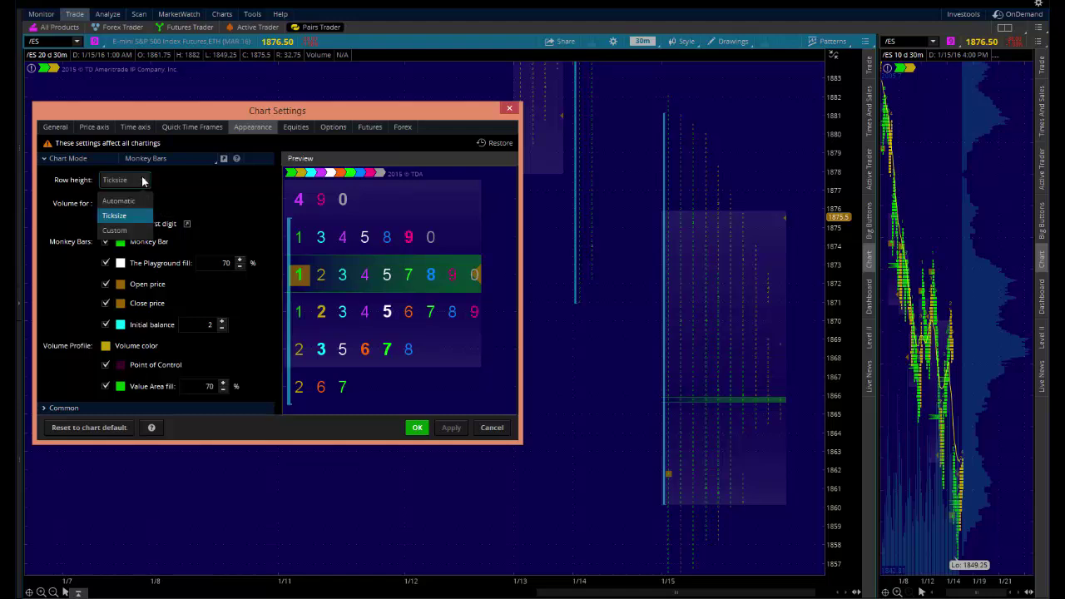
{"action": "left_click", "coordinate": [115, 230]}
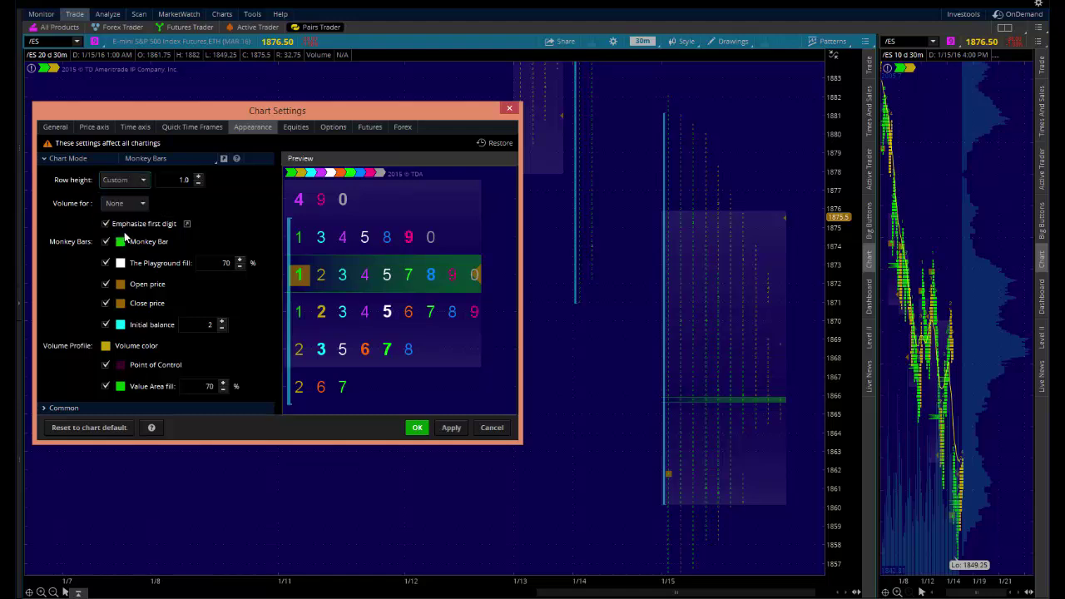
{"action": "left_click", "coordinate": [121, 178]}
{"action": "left_click", "coordinate": [119, 201]}
{"action": "left_click", "coordinate": [452, 428]}
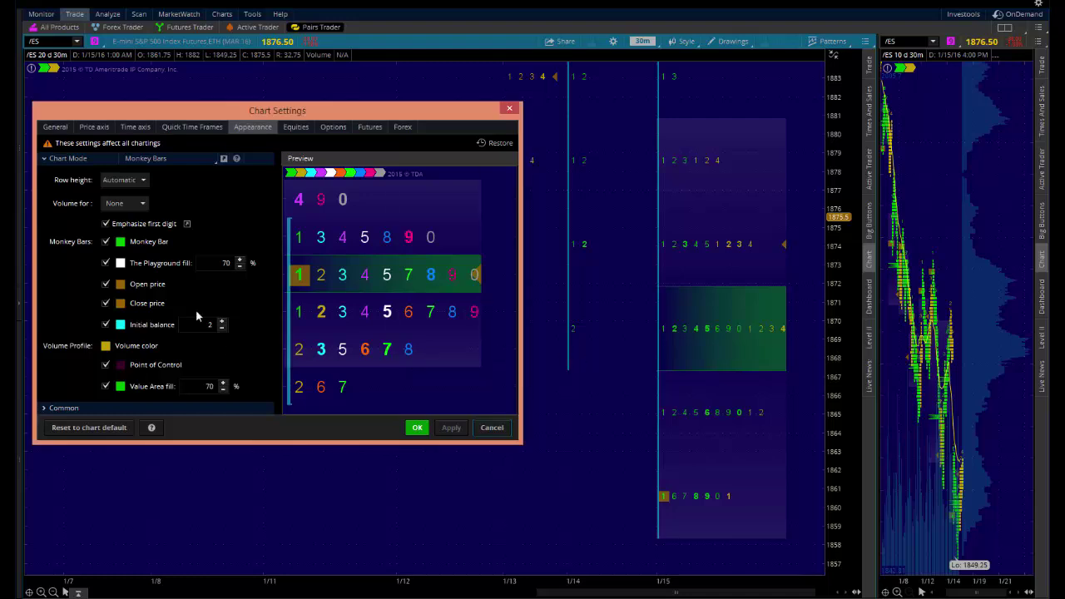
Set the row height back to Custom at 1.0 and confirm the settings
{"action": "left_click", "coordinate": [140, 180]}
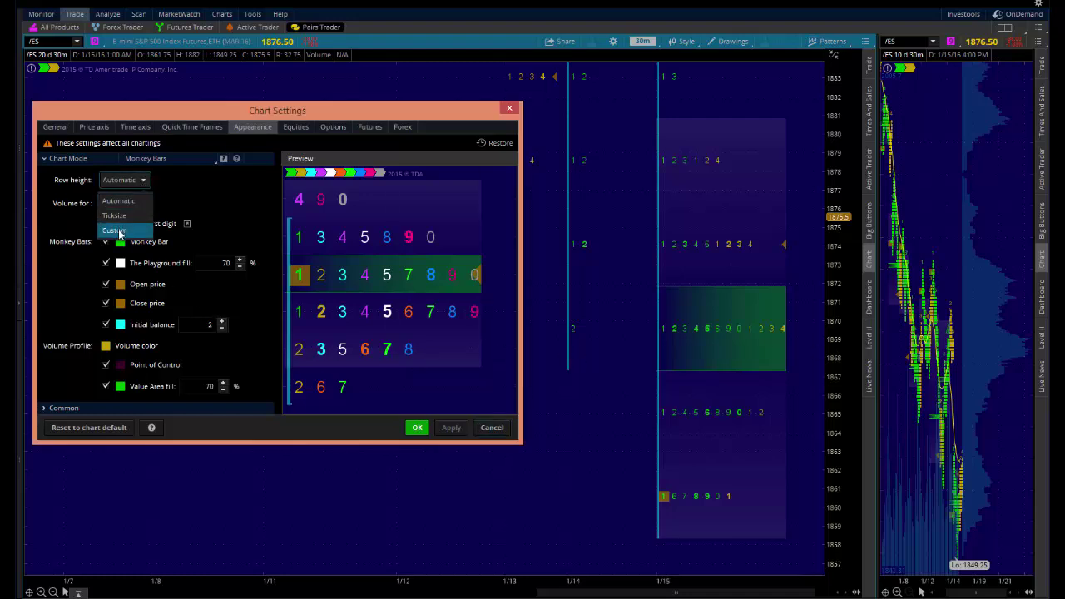
{"action": "left_click", "coordinate": [118, 231]}
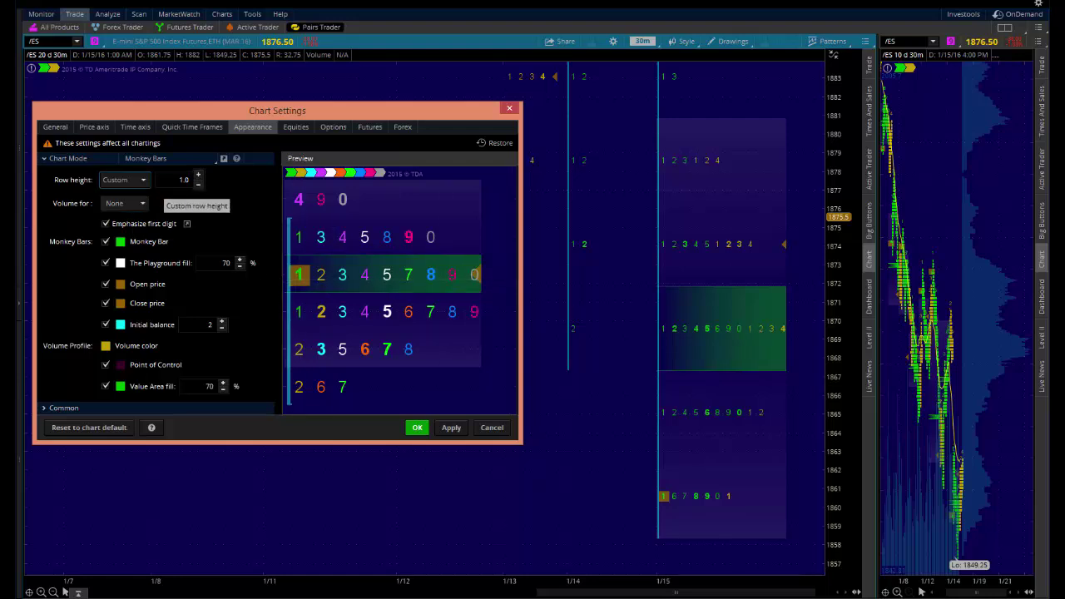
{"action": "left_click", "coordinate": [144, 181]}
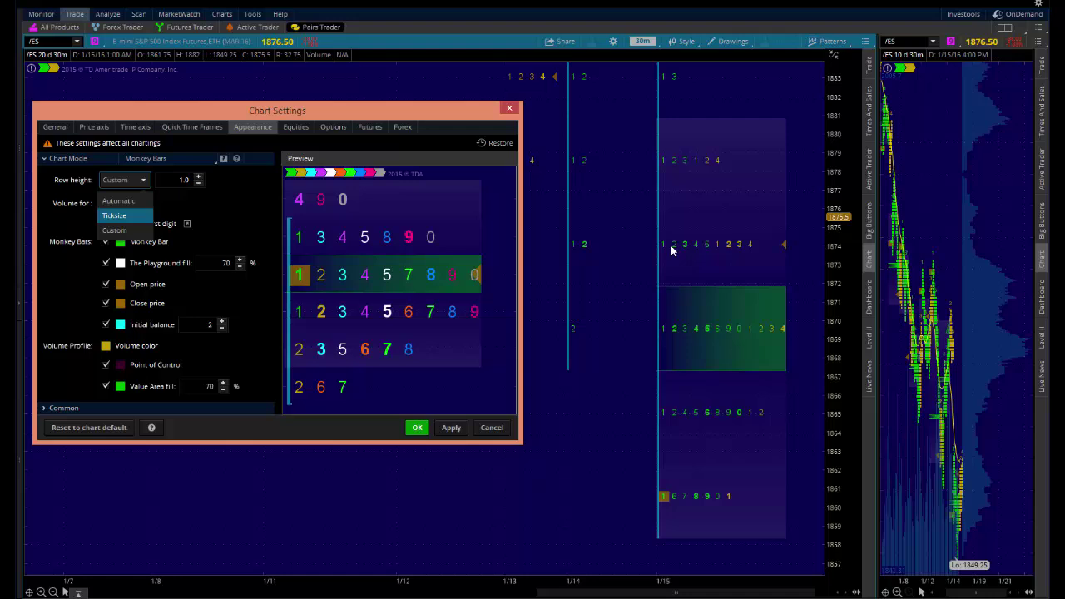
{"action": "key", "text": "Up"}
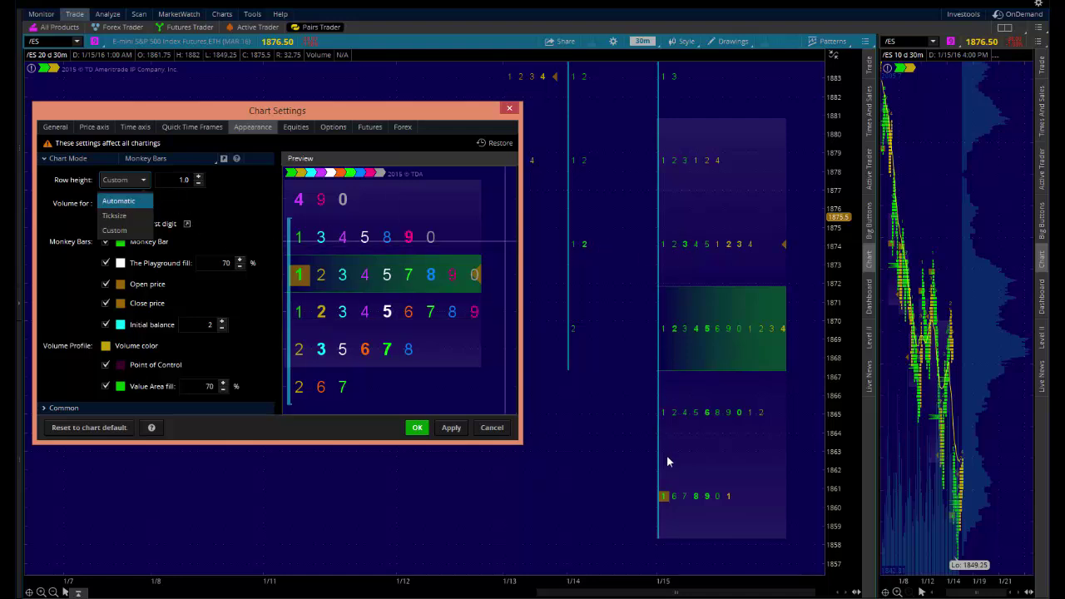
{"action": "left_click", "coordinate": [117, 231]}
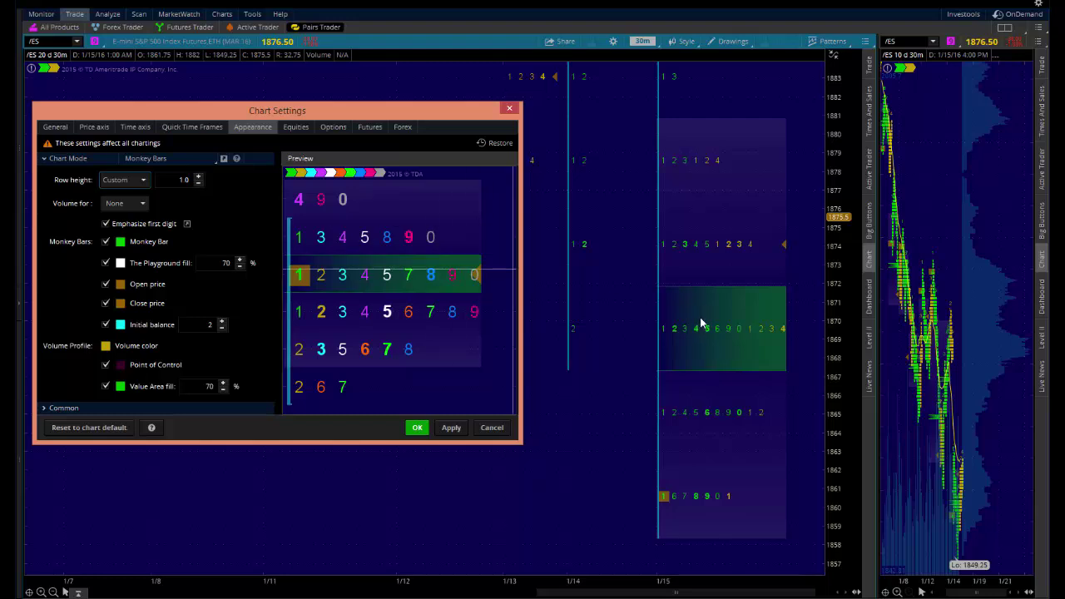
{"action": "left_click", "coordinate": [418, 427]}
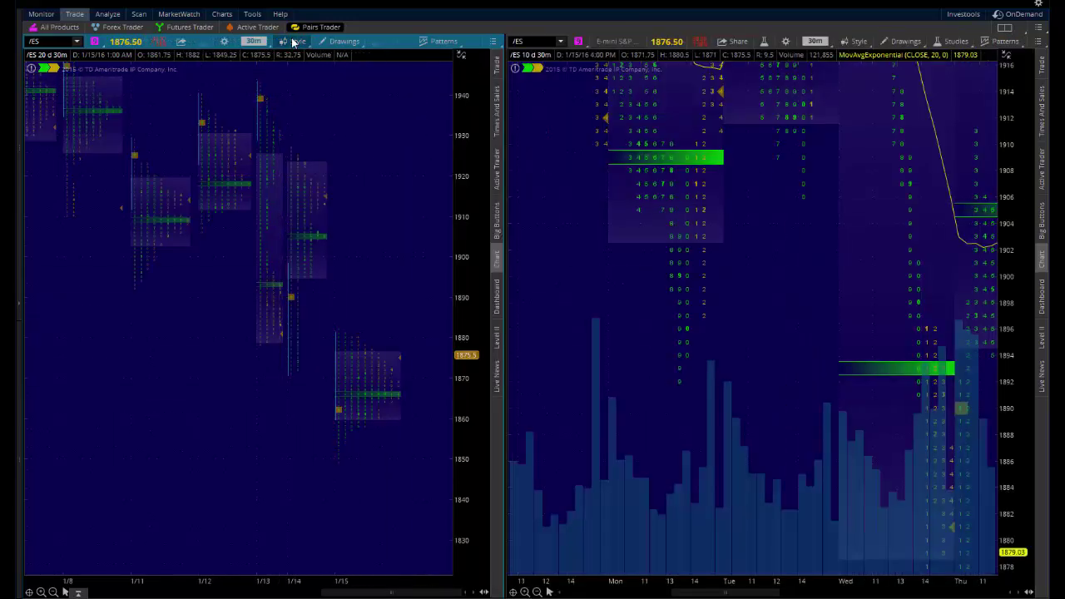
Check that the left /ES chart's Monkey Bars row height is Custom 1.0, then confirm
{"action": "left_click", "coordinate": [293, 42]}
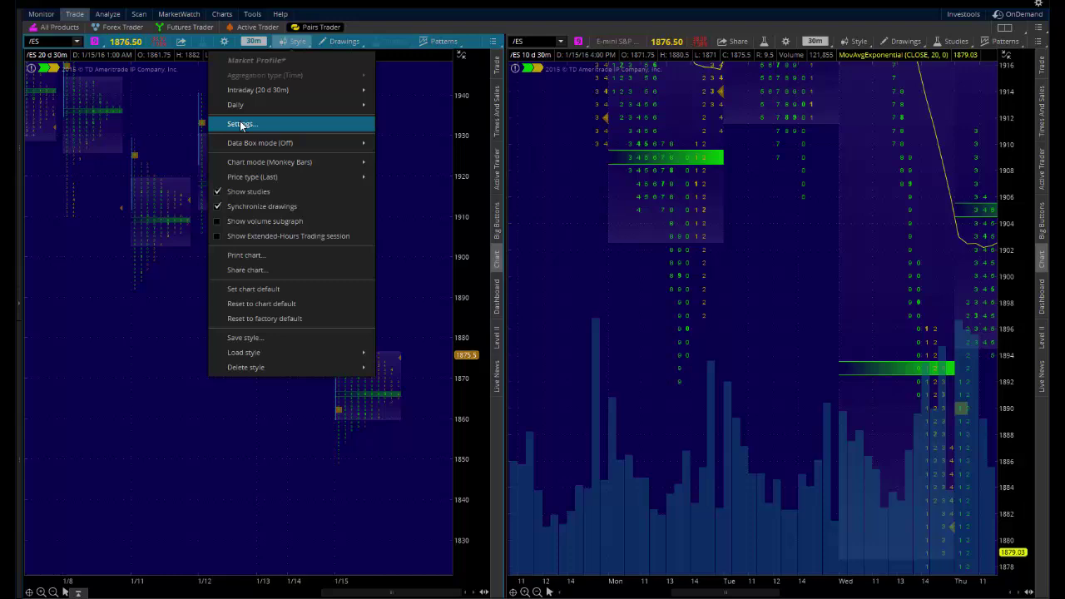
{"action": "left_click", "coordinate": [242, 124]}
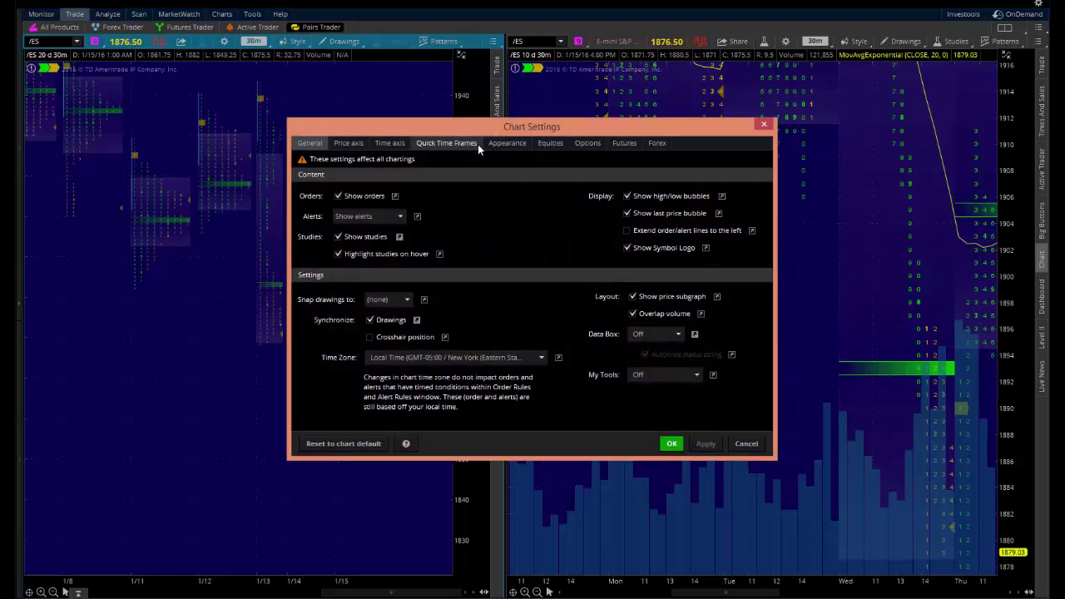
{"action": "left_click", "coordinate": [510, 143]}
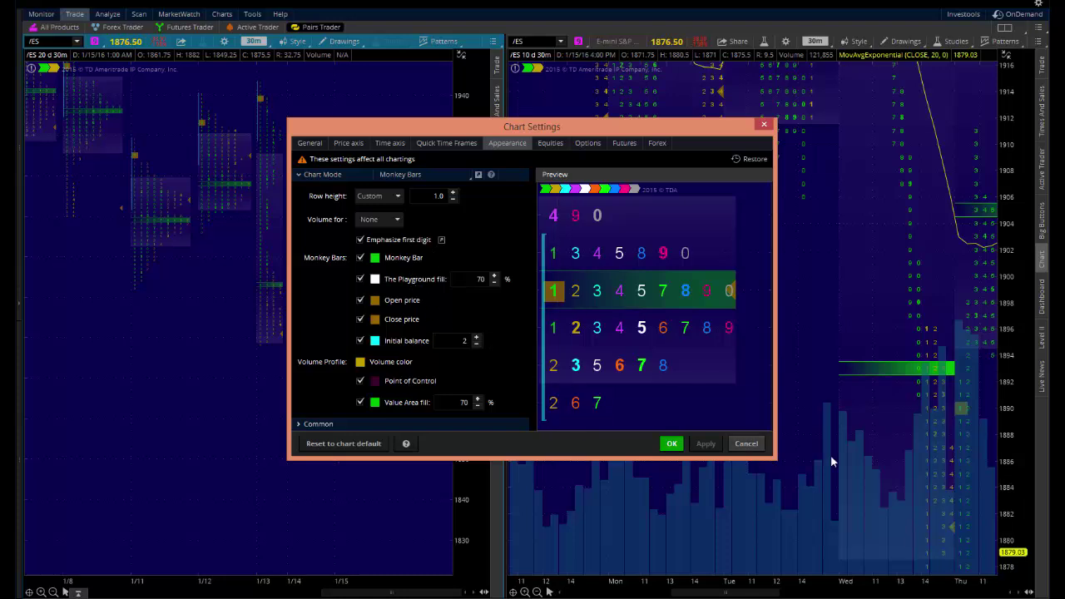
{"action": "left_click", "coordinate": [672, 444]}
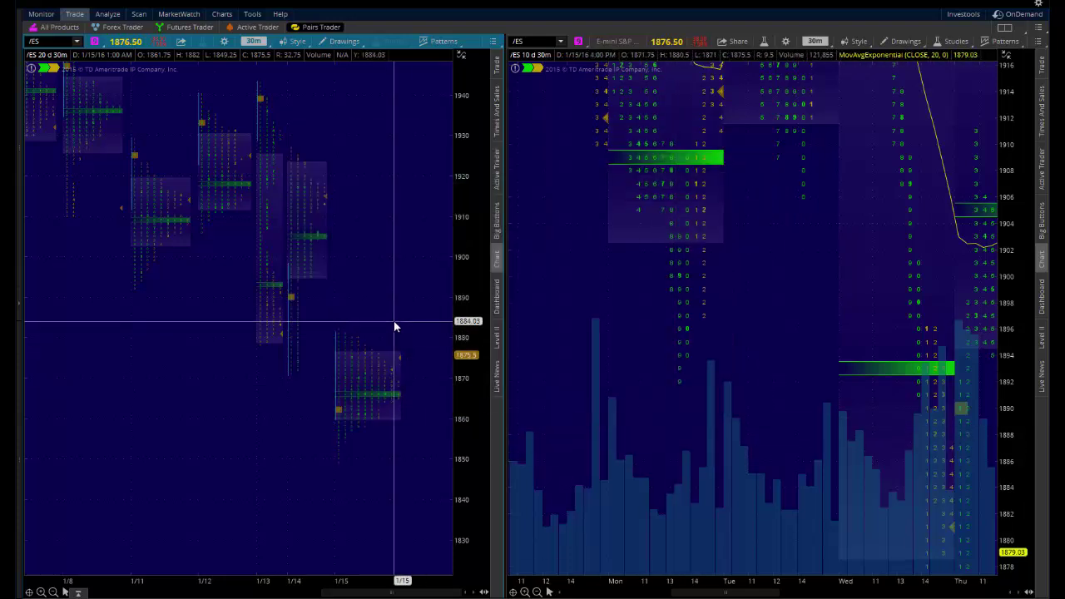